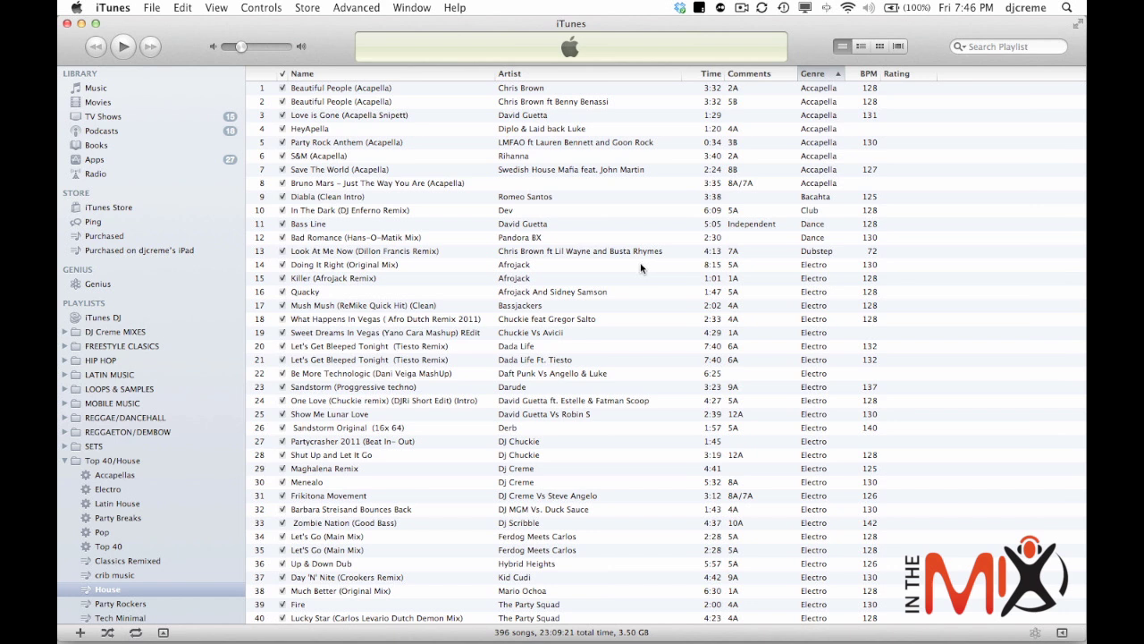
# - Check for available iTunes software updates and dismiss the result
pyautogui.click(114, 8)
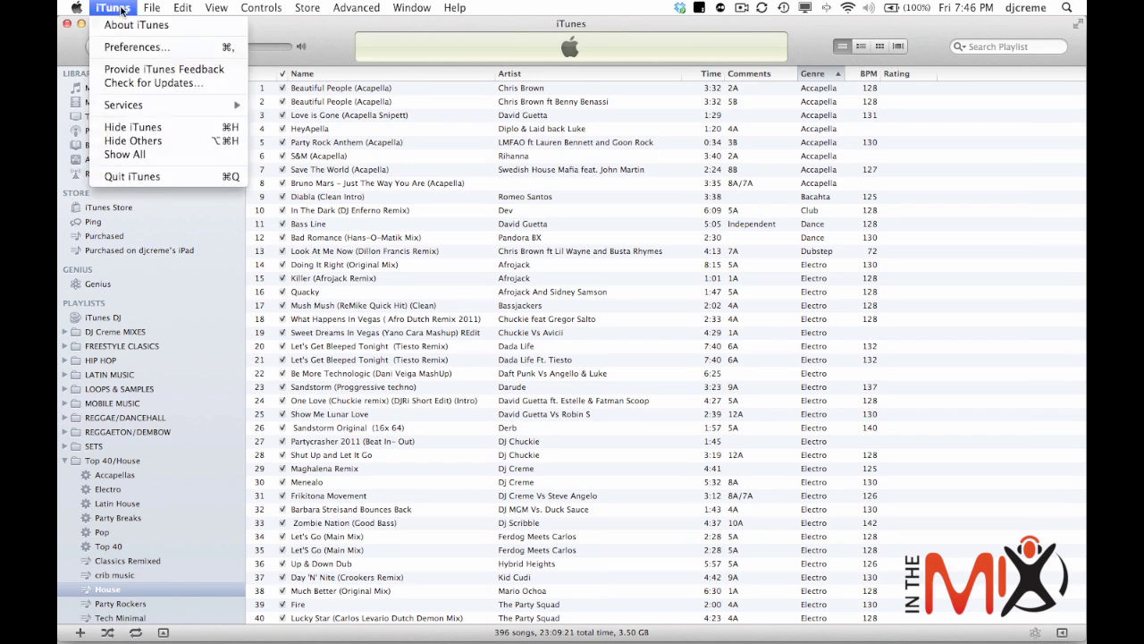
pyautogui.click(161, 86)
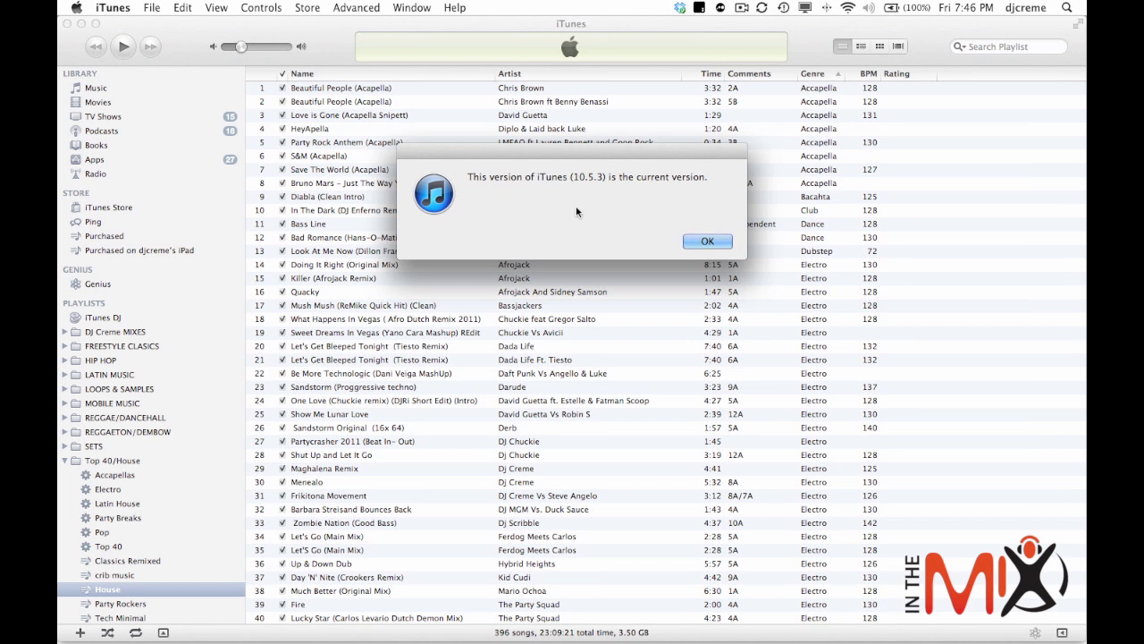
pyautogui.click(706, 241)
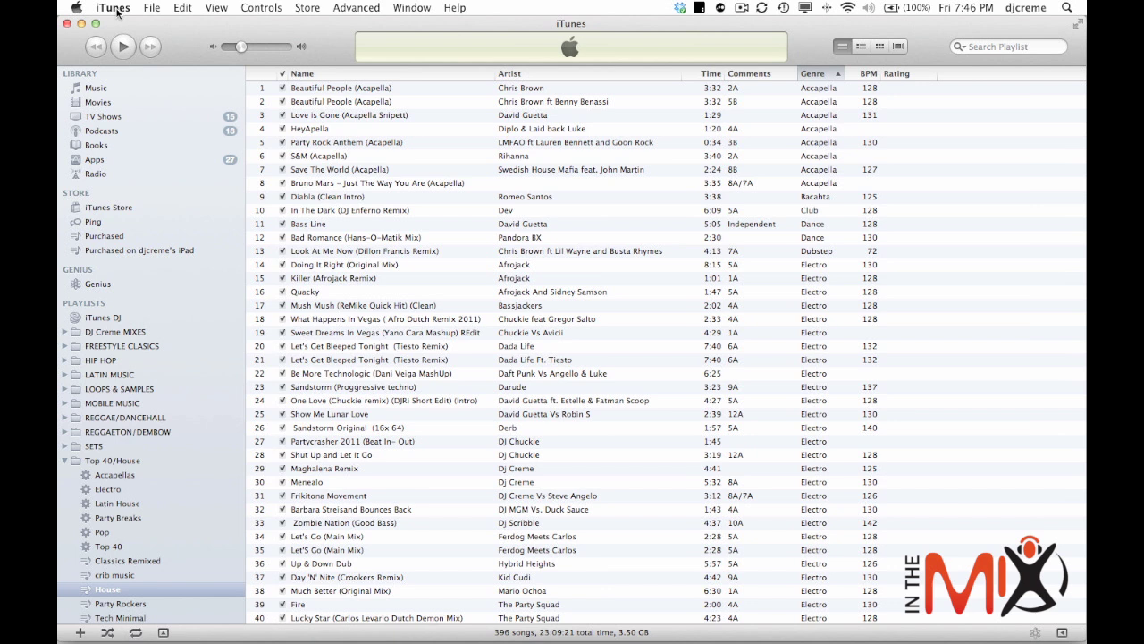
# - Open the import settings in the general preferences and choose MP3 Encoder as the import format
pyautogui.click(114, 8)
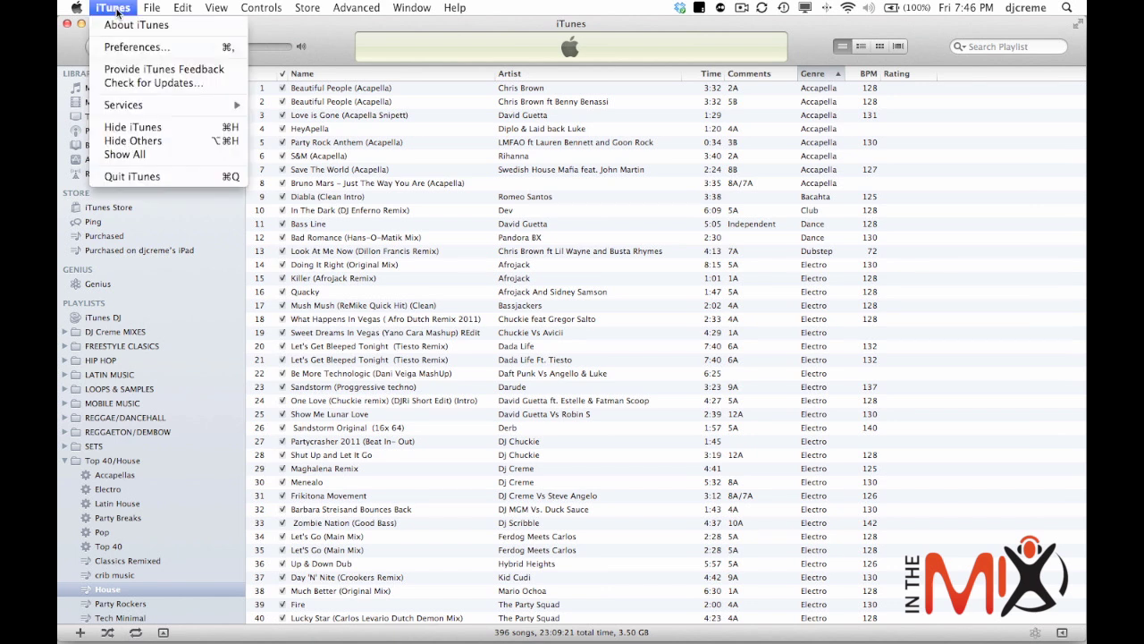
pyautogui.click(125, 48)
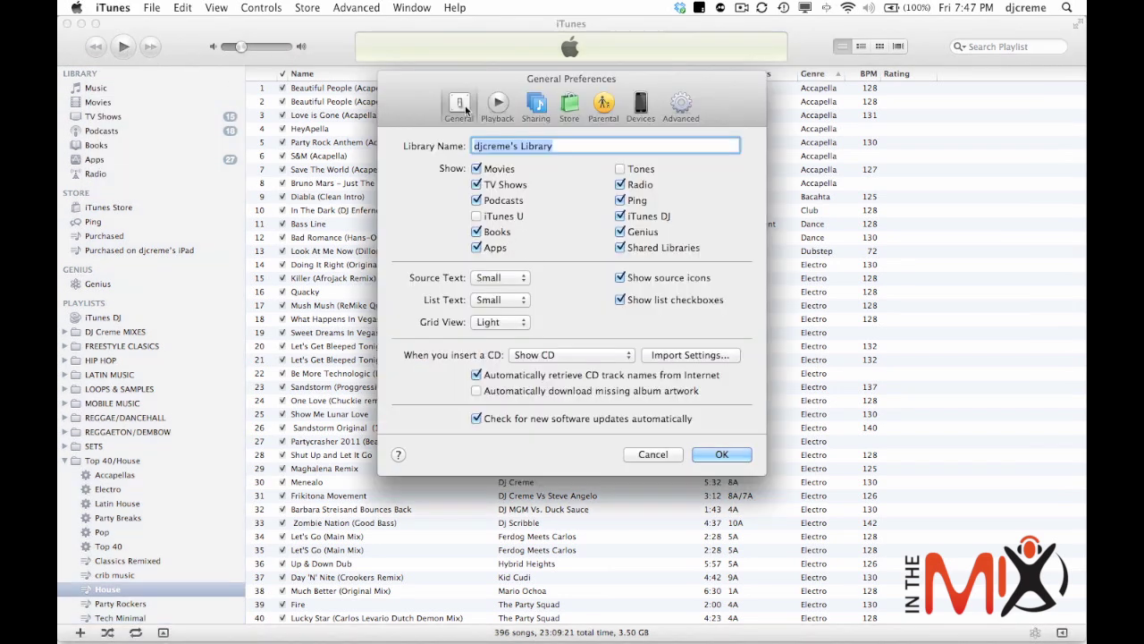
pyautogui.click(705, 356)
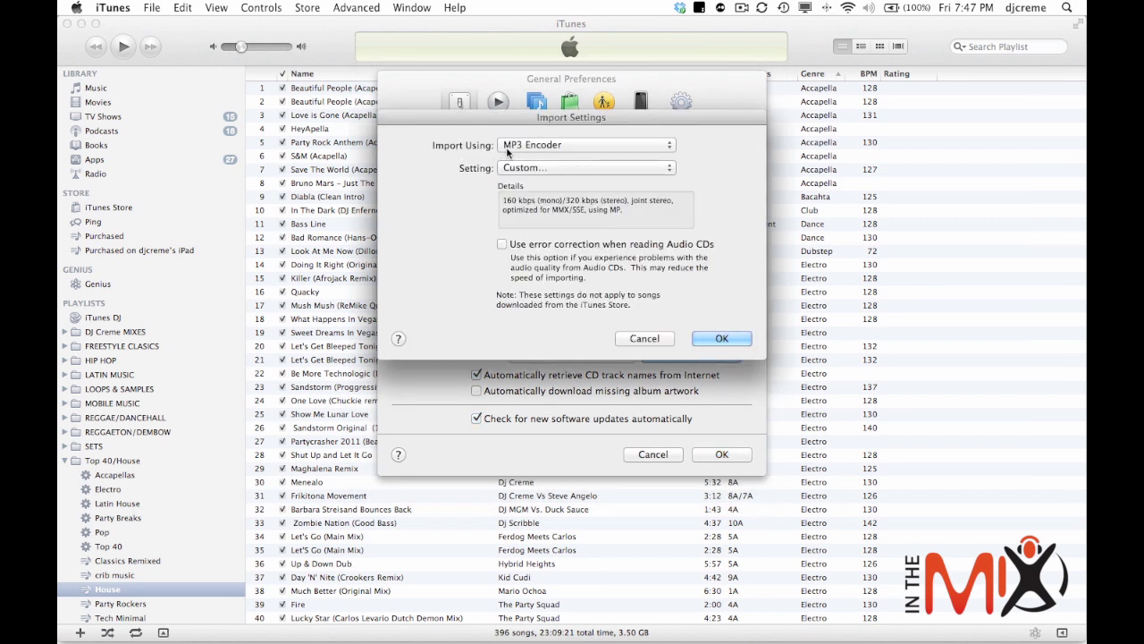
pyautogui.click(635, 146)
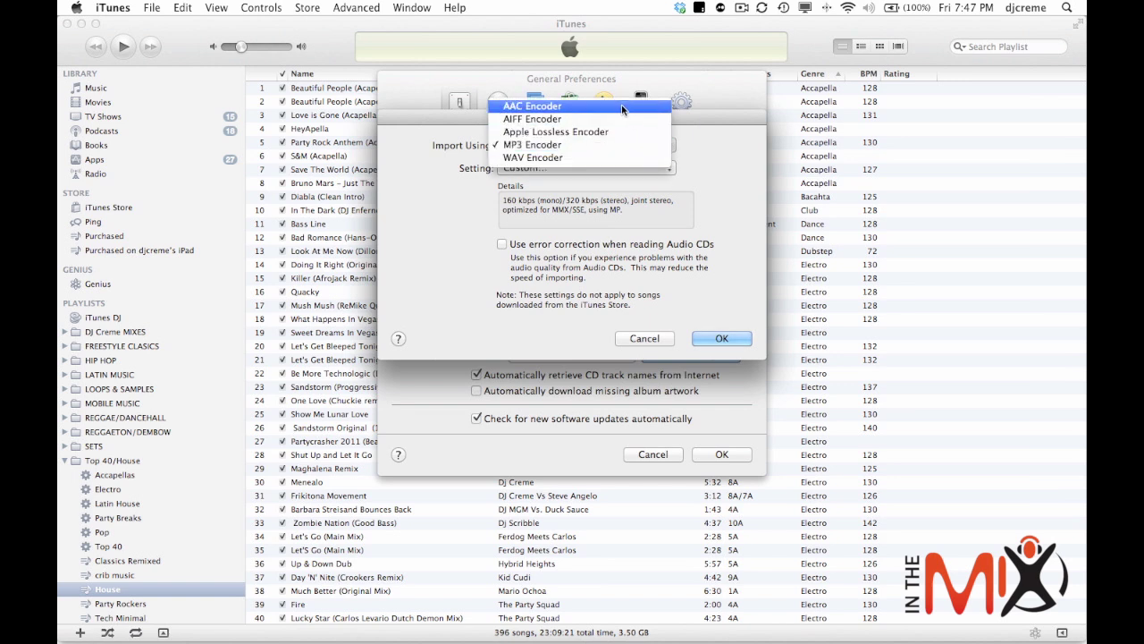
pyautogui.click(582, 144)
# - Configure a custom MP3 import setting with a stereo bit rate of 320 kbps and accept the import settings
pyautogui.click(543, 168)
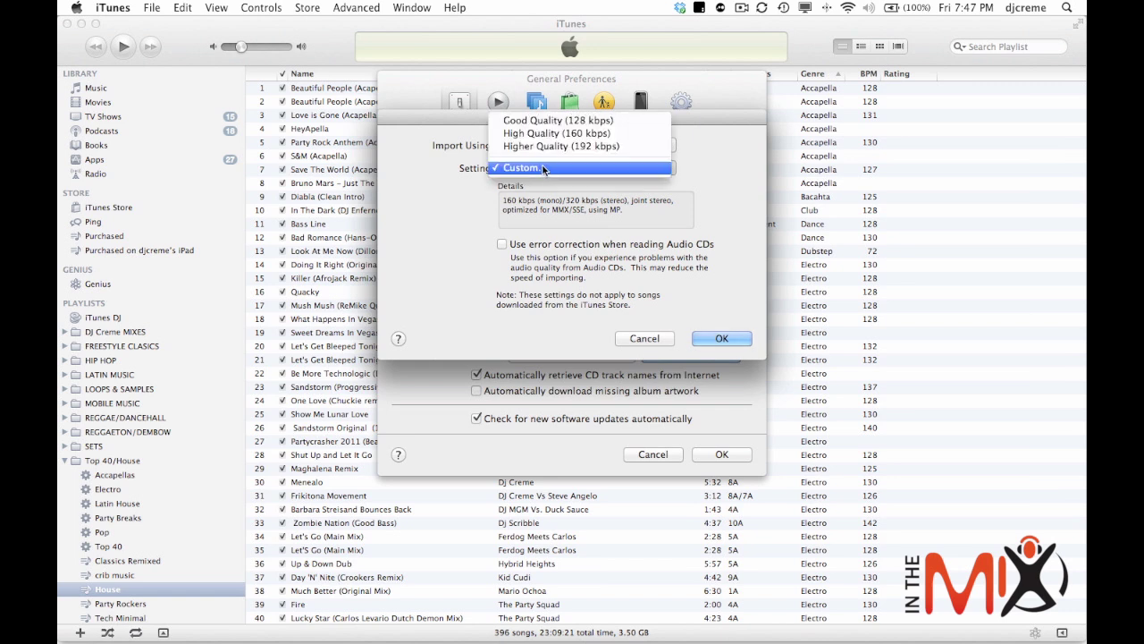
pyautogui.click(537, 168)
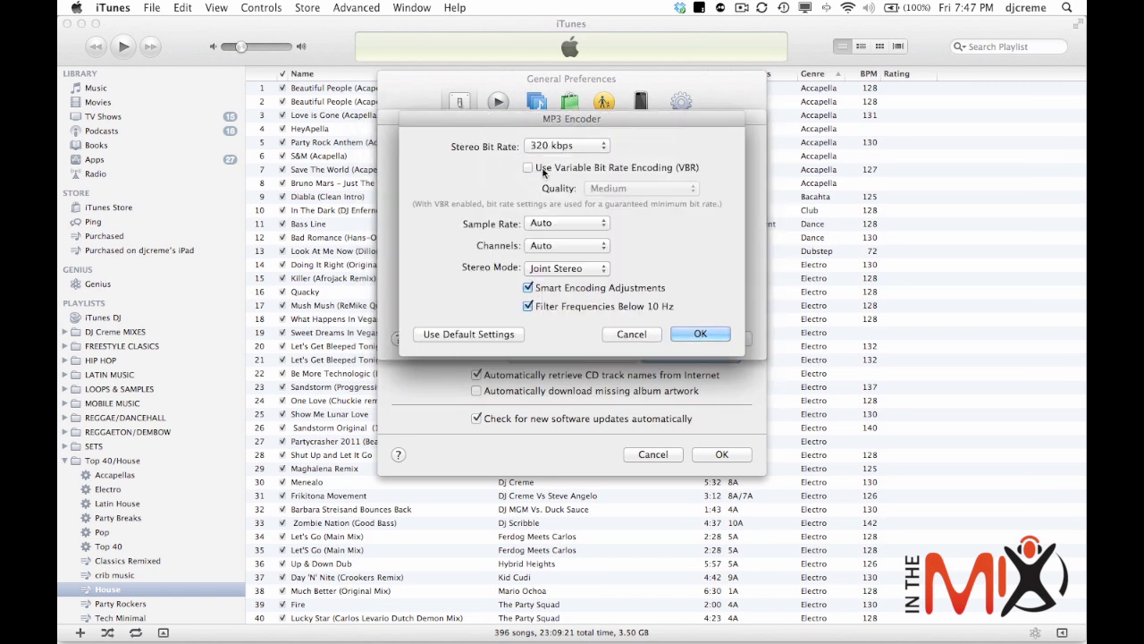
pyautogui.click(604, 147)
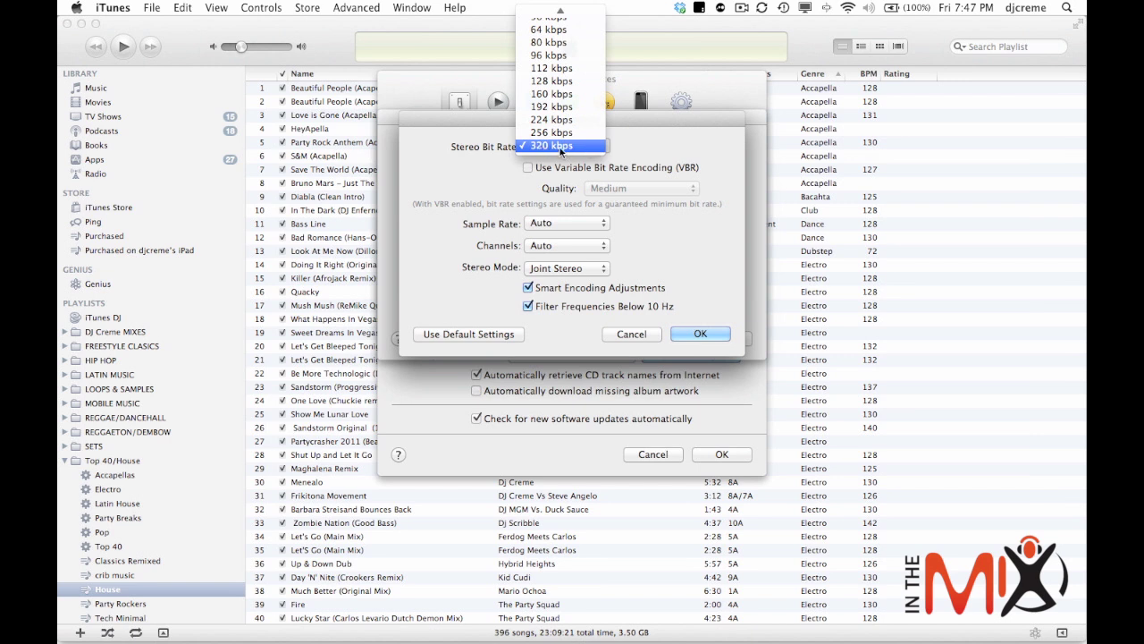
pyautogui.click(559, 149)
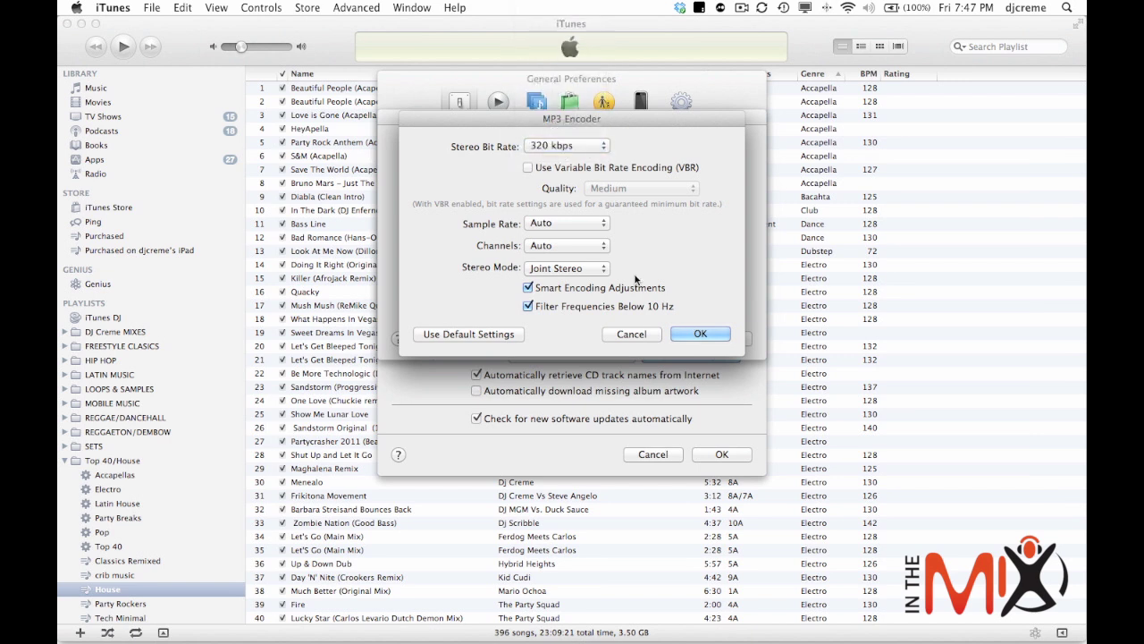
pyautogui.click(698, 337)
pyautogui.click(722, 344)
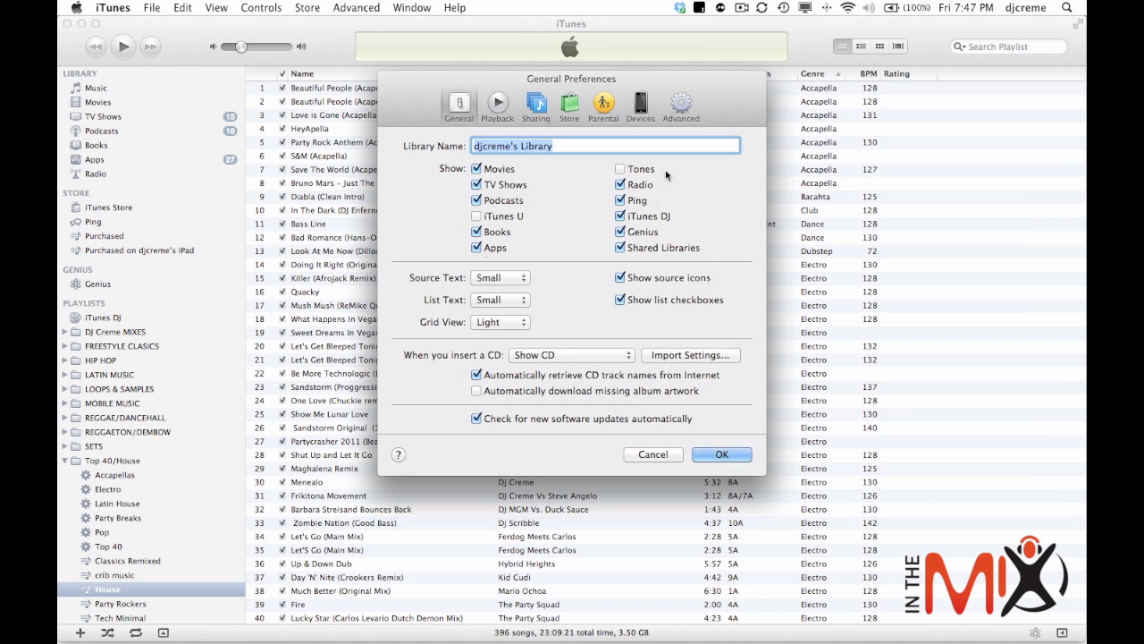
# - In the advanced preferences, make sure copying files to the iTunes Media folder when adding to library is enabled, and save the preferences
pyautogui.click(684, 116)
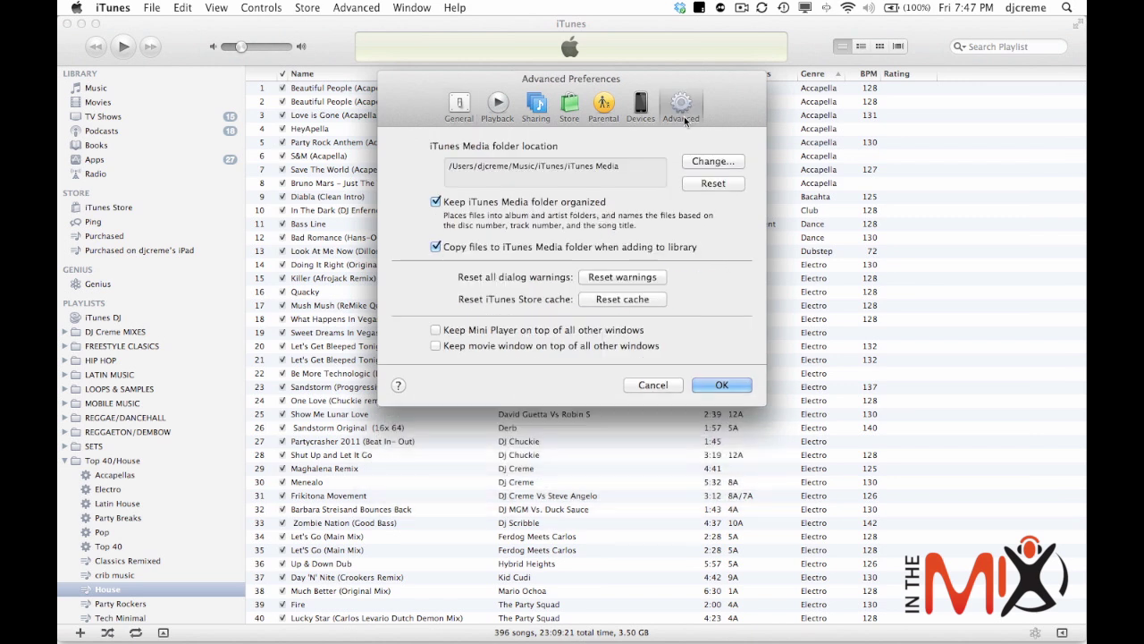
pyautogui.click(435, 249)
pyautogui.click(436, 248)
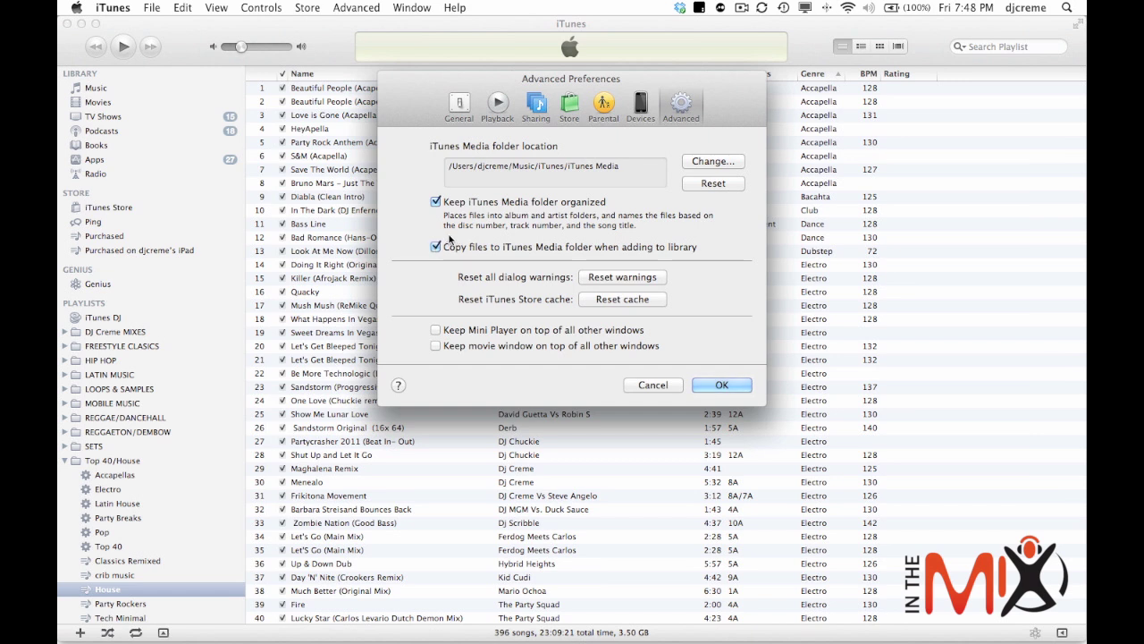
pyautogui.click(725, 386)
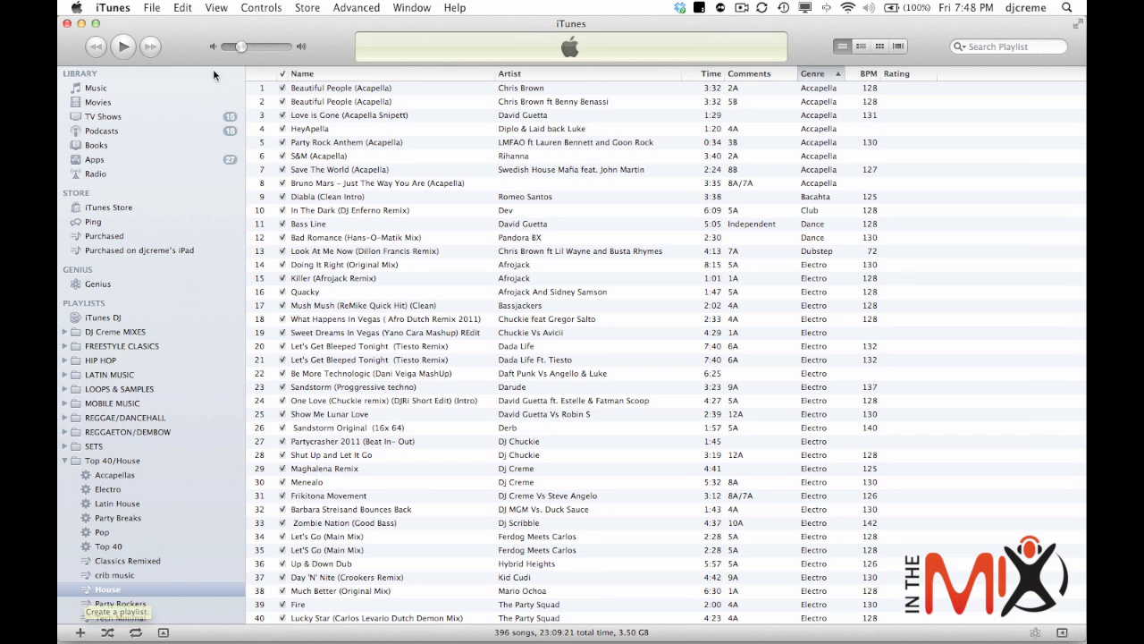
# - Create a new playlist named "house 2"
pyautogui.click(158, 9)
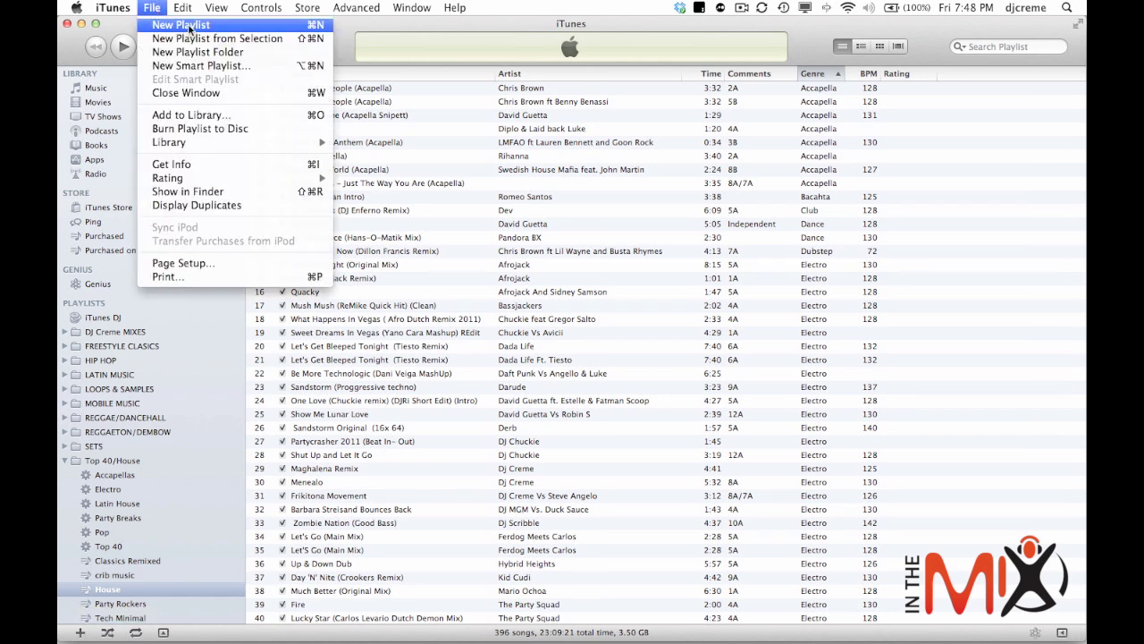
pyautogui.click(189, 28)
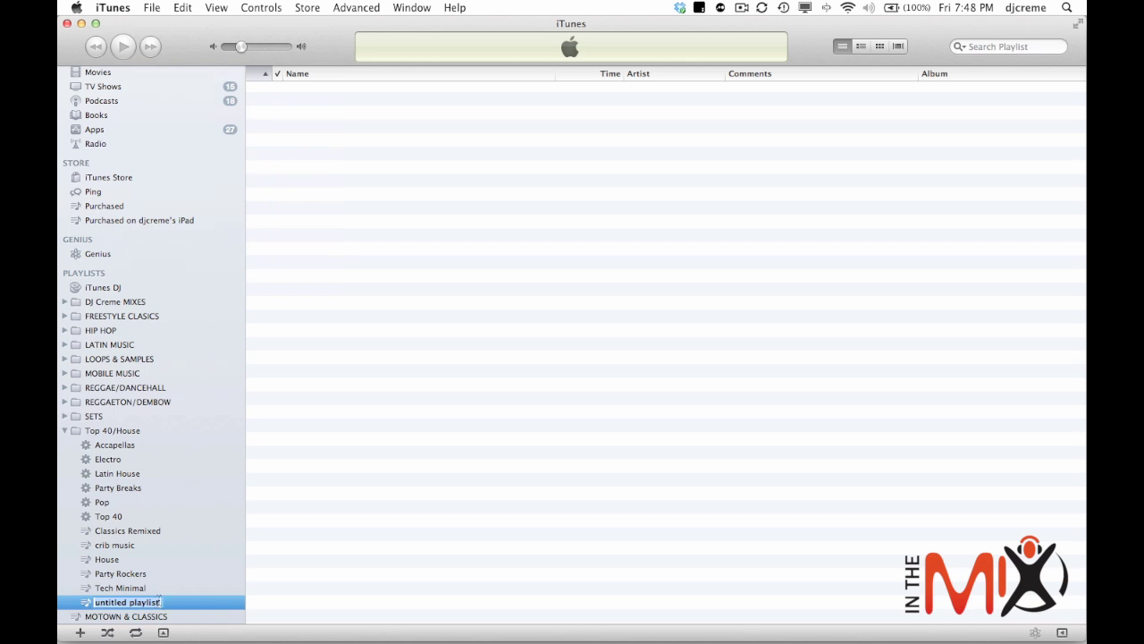
pyautogui.write('house 2')
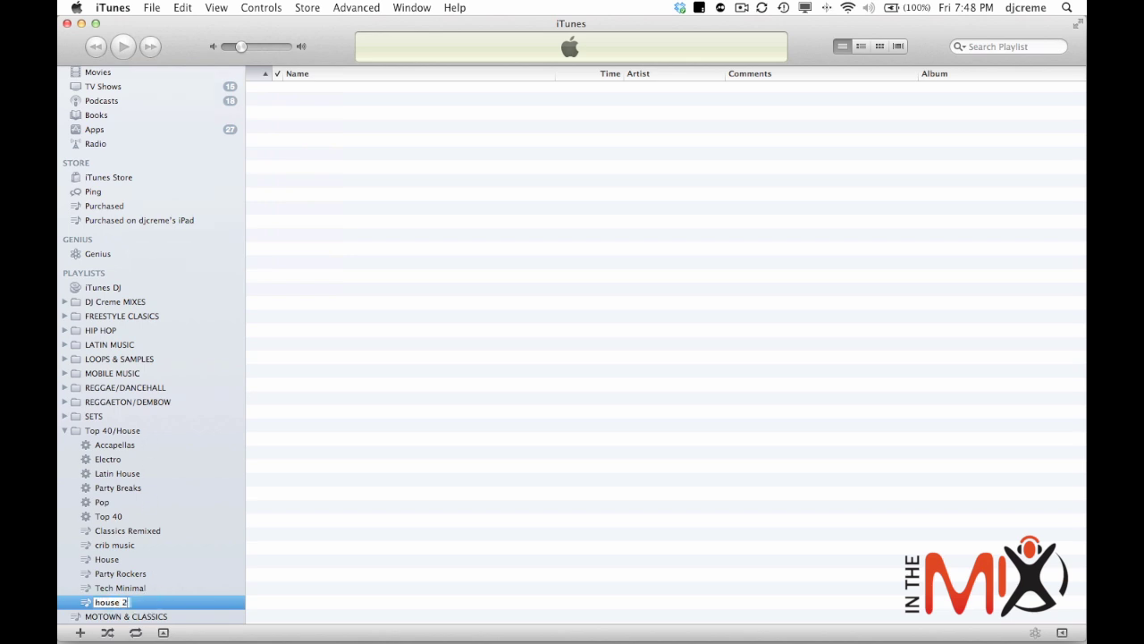
pyautogui.press('Return')
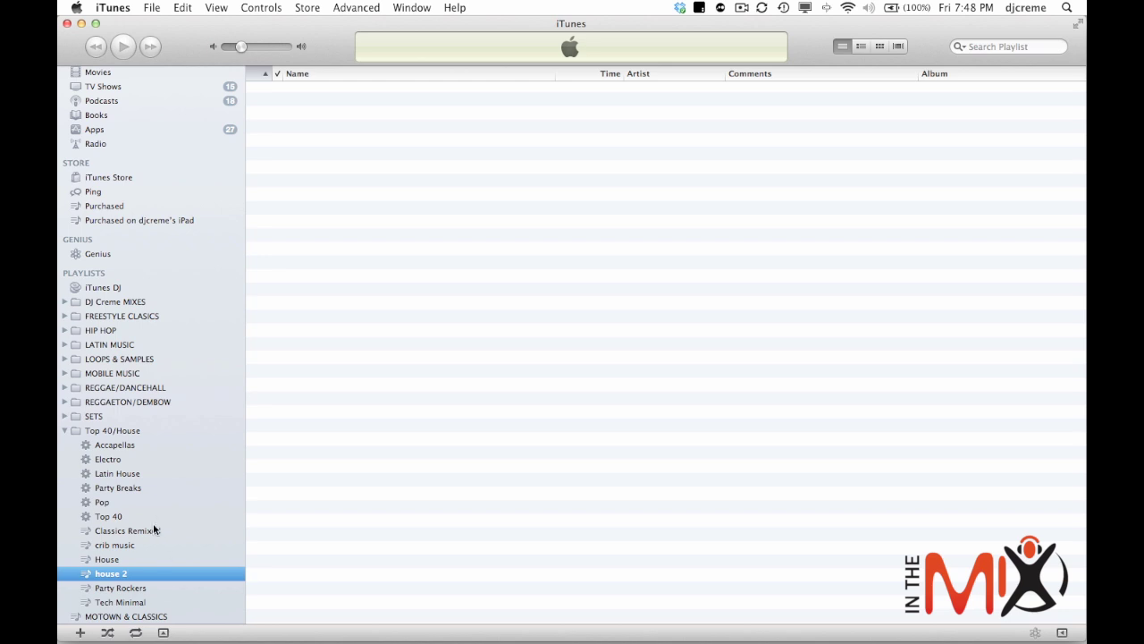
# - Add On The Floor (Ccw Radio Mix) and On The Floor (Intro) from the Top 40/House folder to the house 2 playlist and view it
pyautogui.click(124, 431)
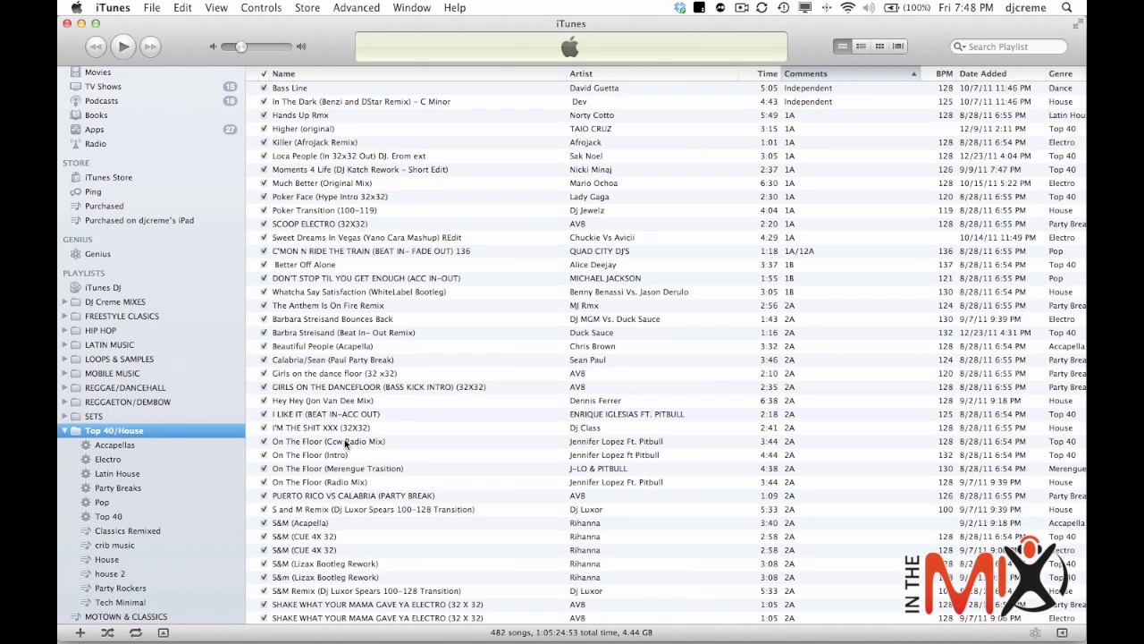
pyautogui.moveTo(345, 441); pyautogui.dragTo(114, 572)
pyautogui.moveTo(344, 455); pyautogui.dragTo(113, 575)
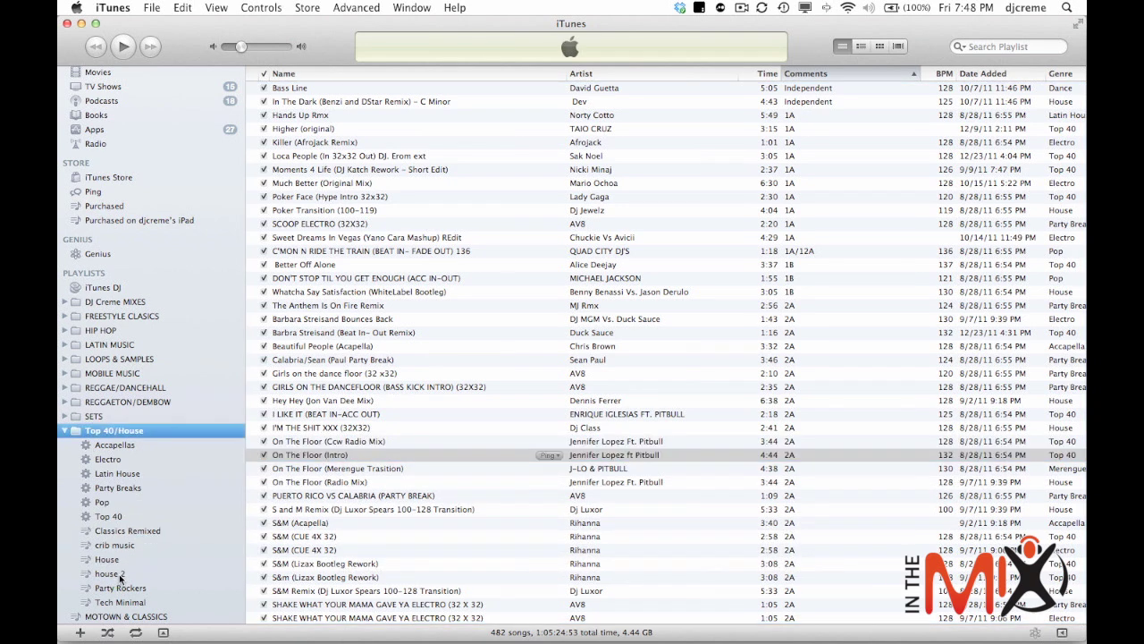
pyautogui.click(110, 573)
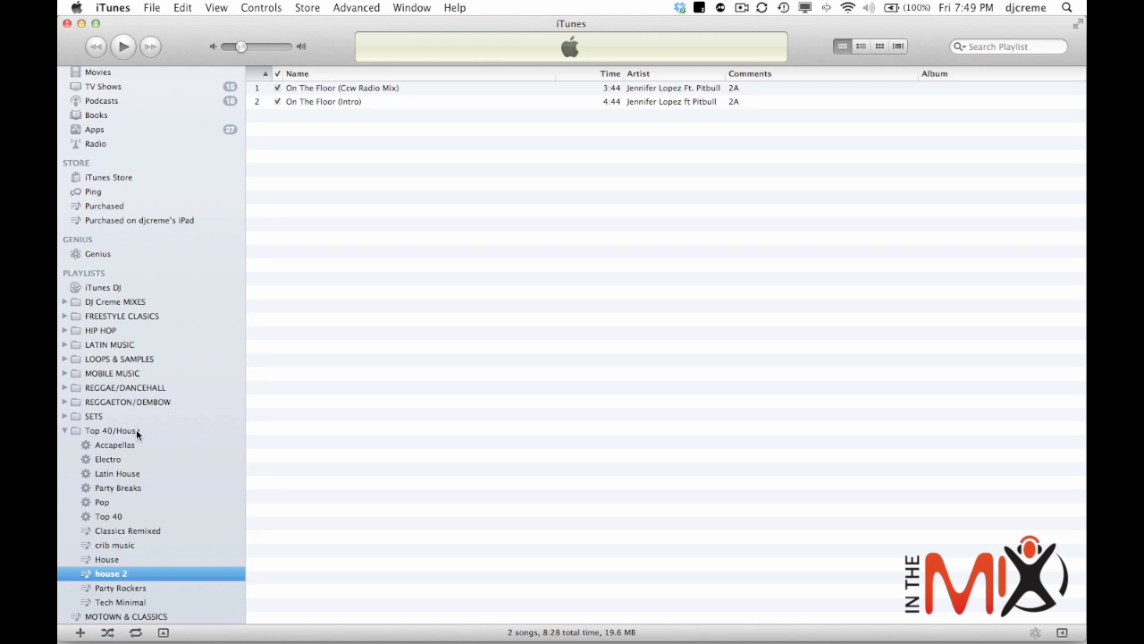
# - Examine the tag information of the first song in the House playlist, Beautiful People (Acapella), and close its details
pyautogui.click(120, 557)
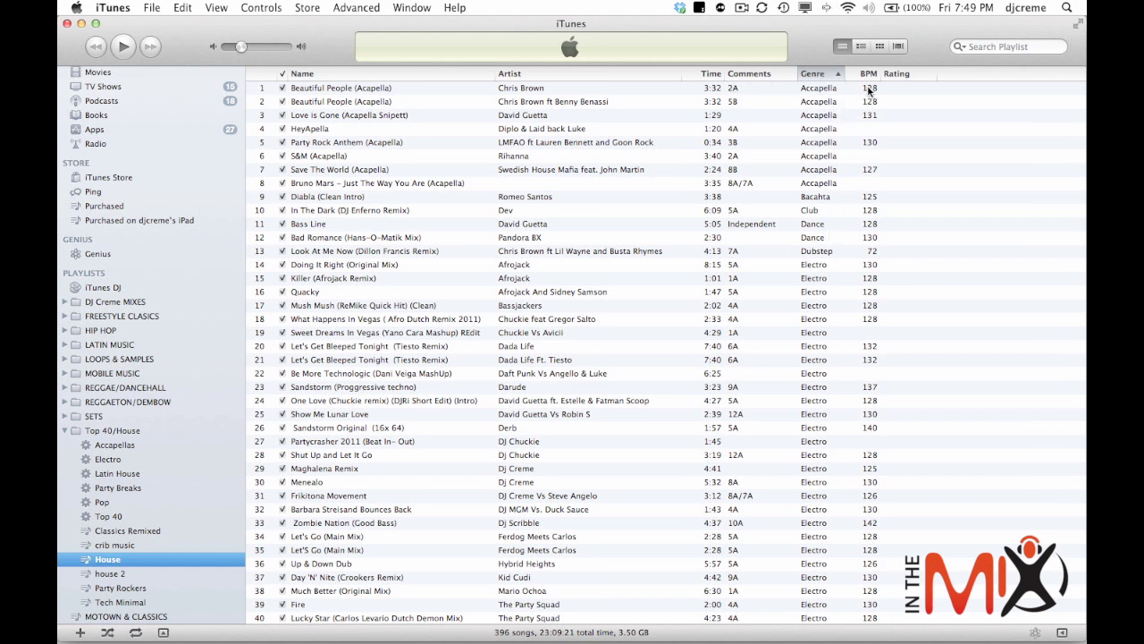
pyautogui.click(544, 87)
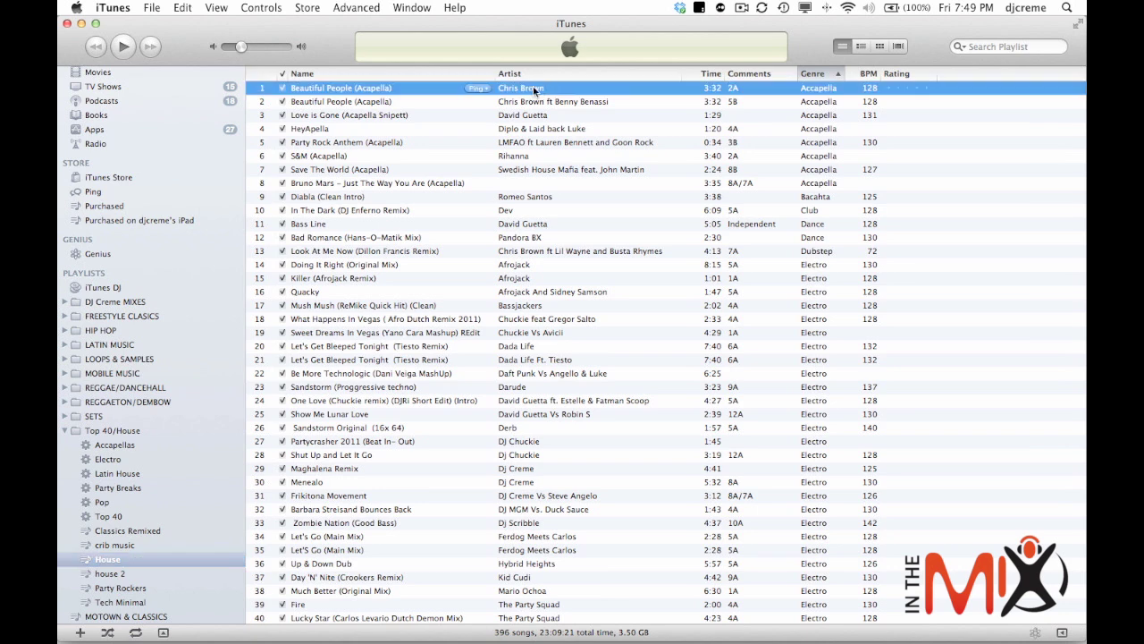
pyautogui.rightClick(533, 90)
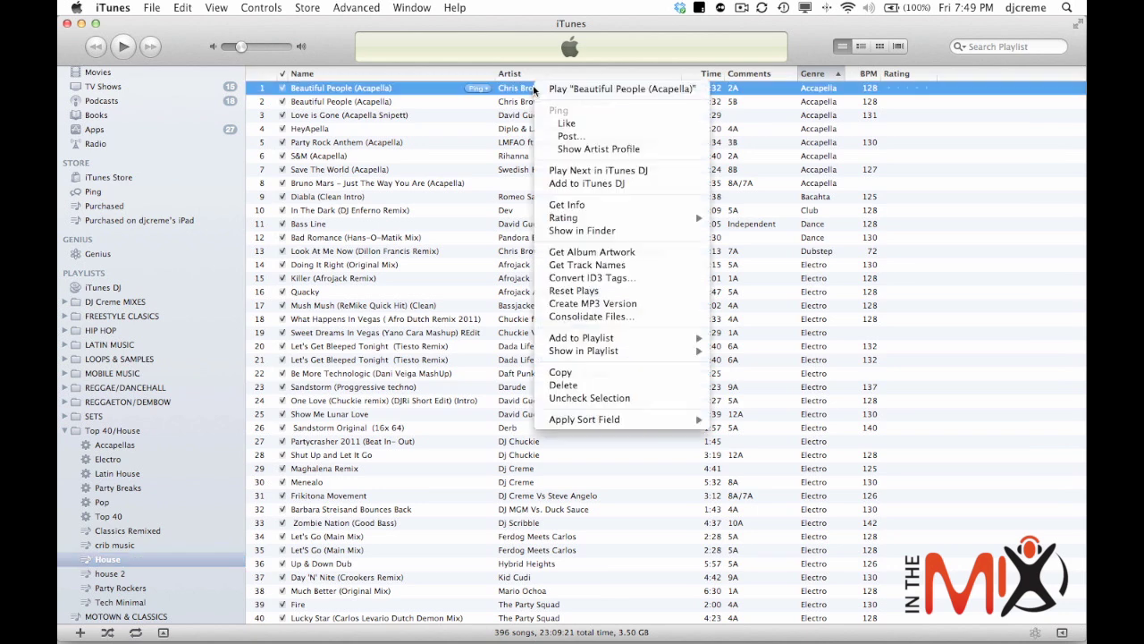
pyautogui.click(580, 206)
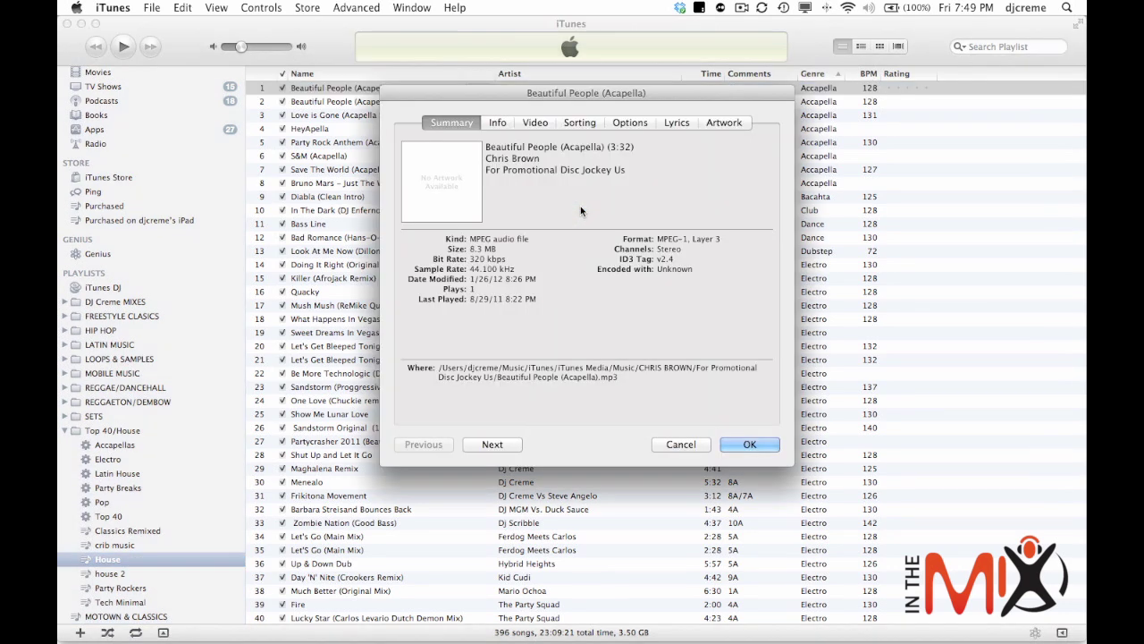
pyautogui.click(497, 123)
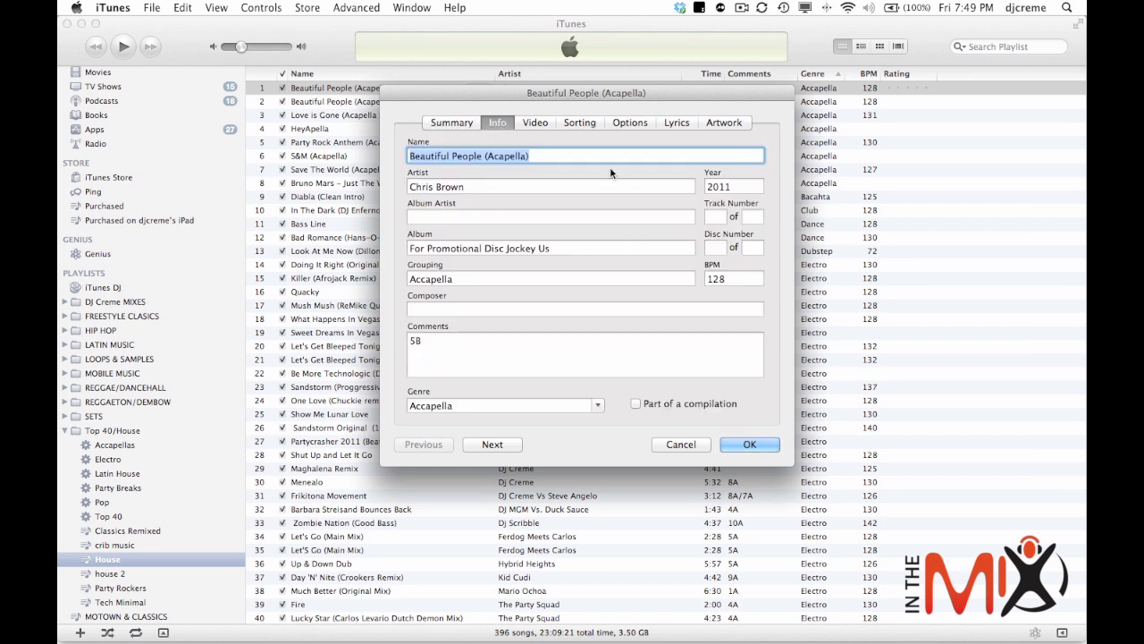
pyautogui.click(750, 446)
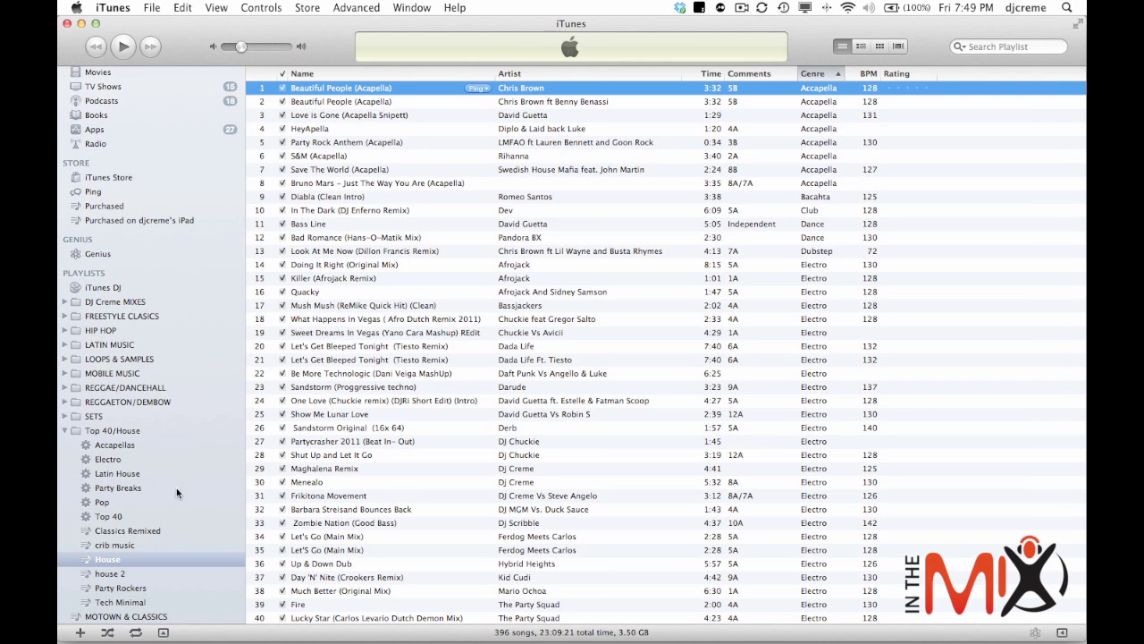
# - Create a smart playlist with the rule Genre is Electro and accept Electro as its name
pyautogui.click(152, 8)
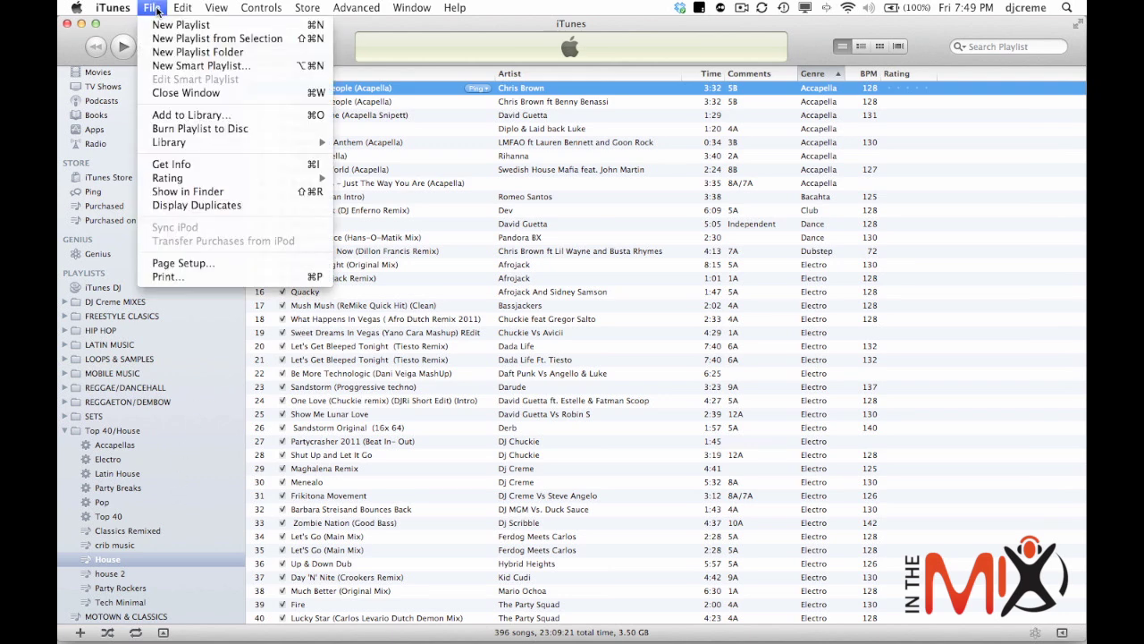
pyautogui.click(203, 66)
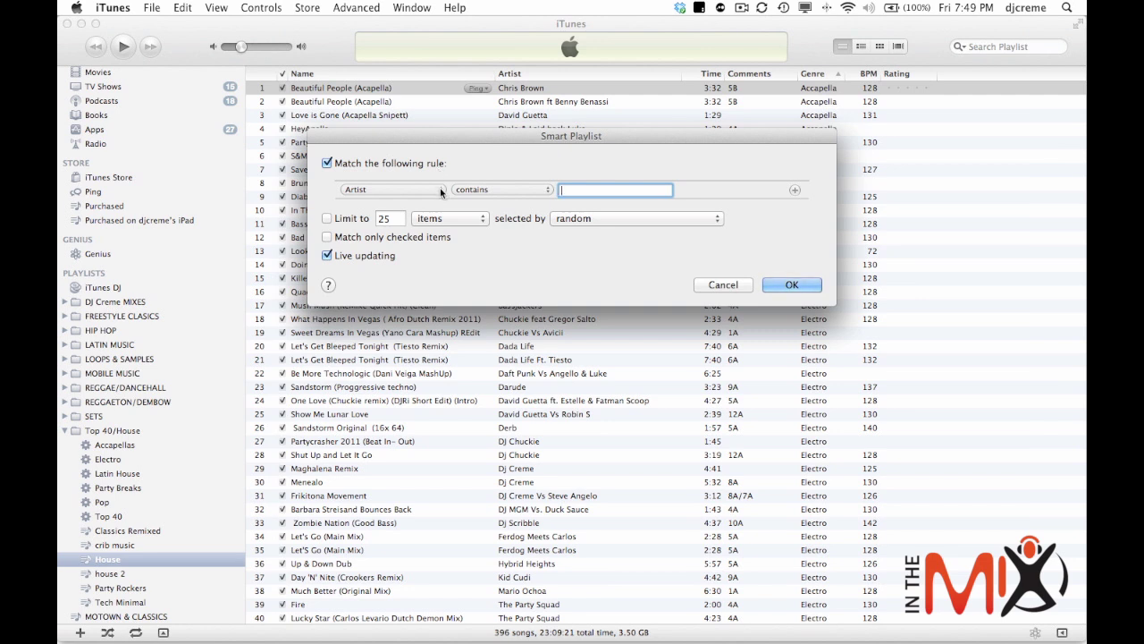
pyautogui.click(440, 189)
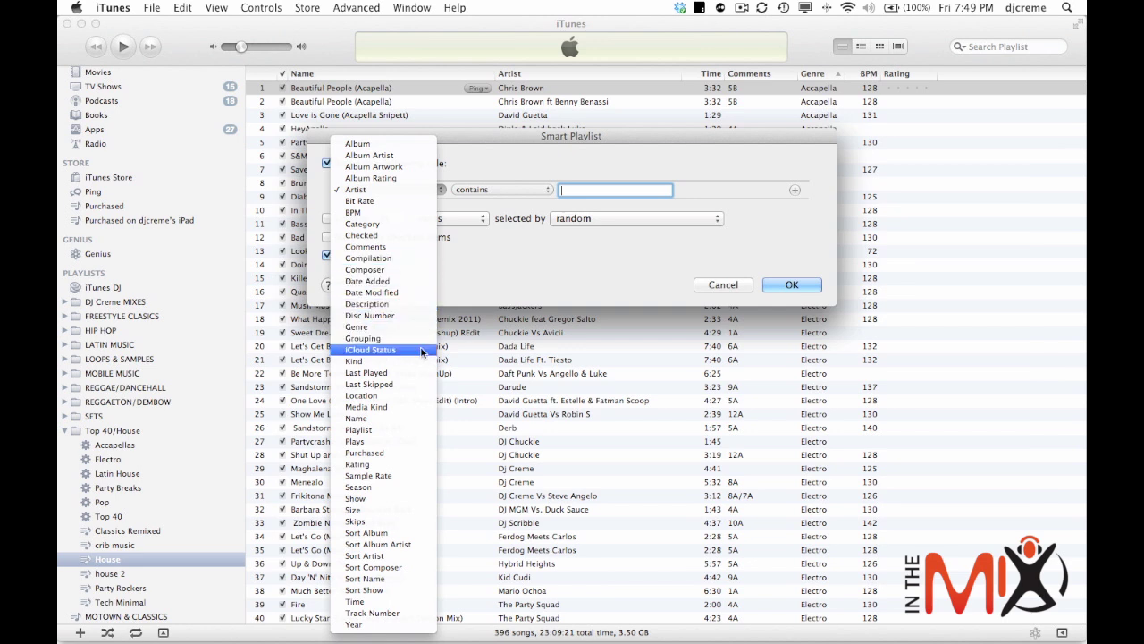
pyautogui.click(402, 327)
pyautogui.click(504, 192)
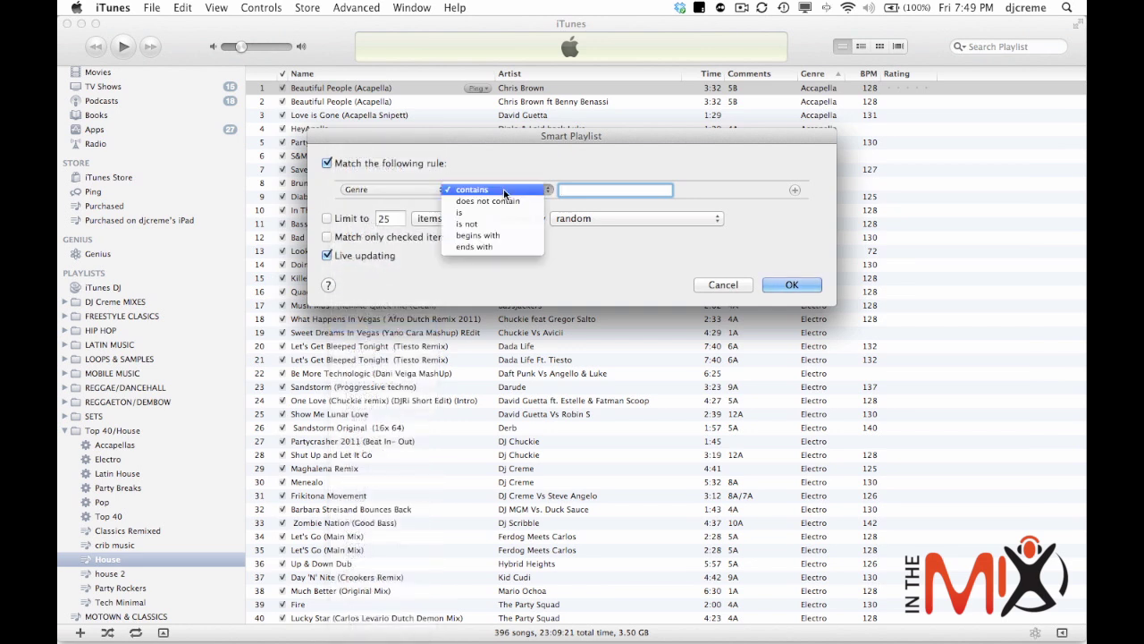
pyautogui.click(472, 212)
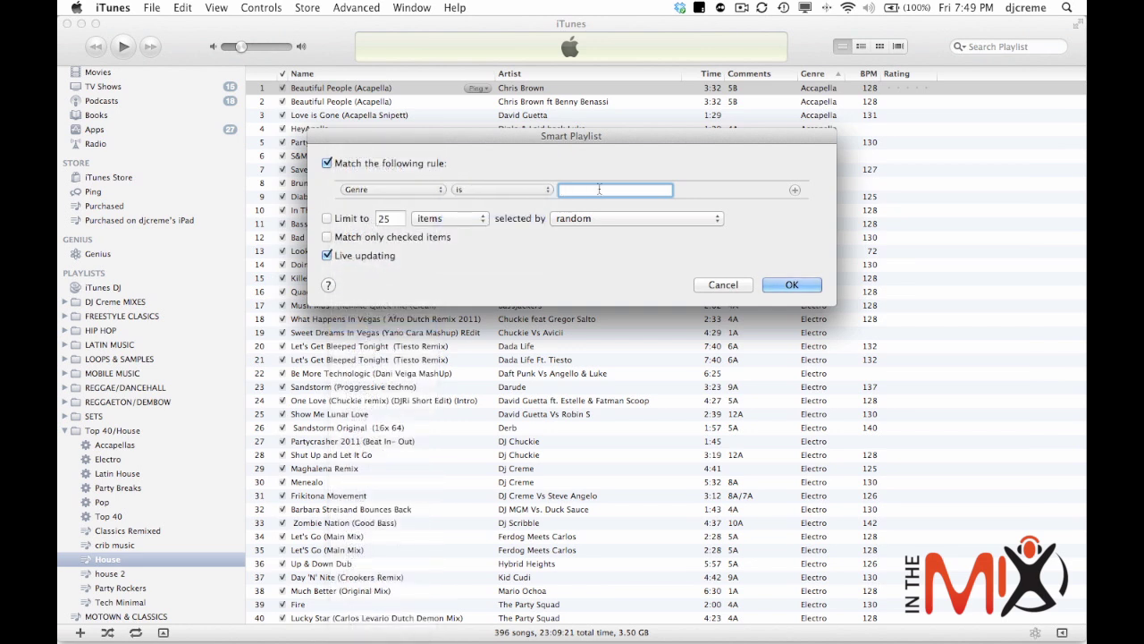
pyautogui.write('Electro')
pyautogui.click(790, 284)
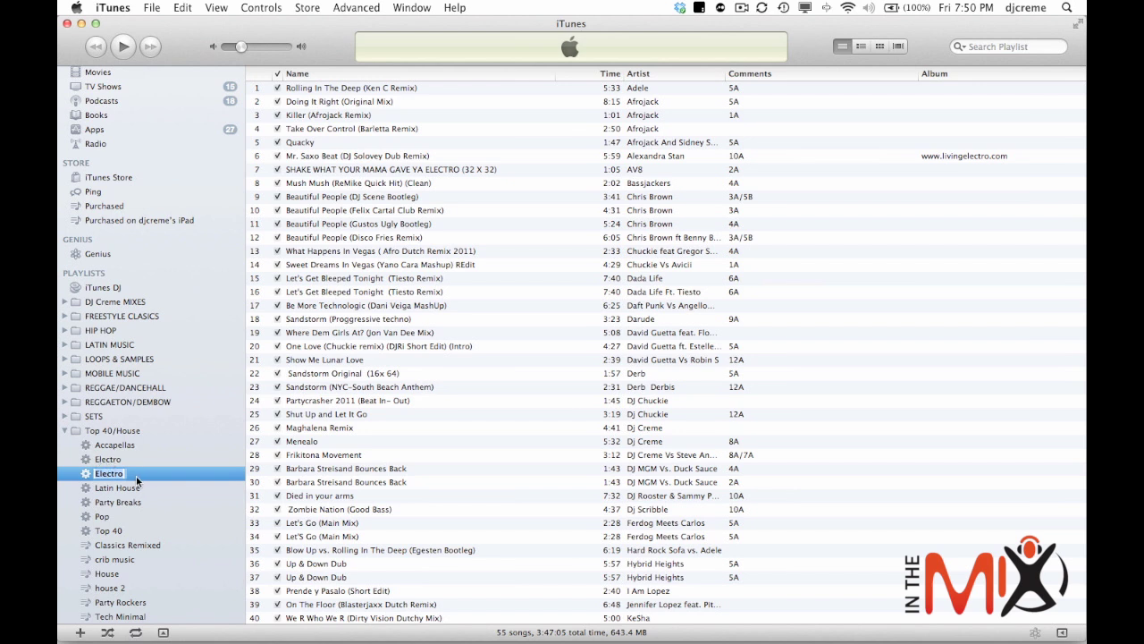
pyautogui.press('Return')
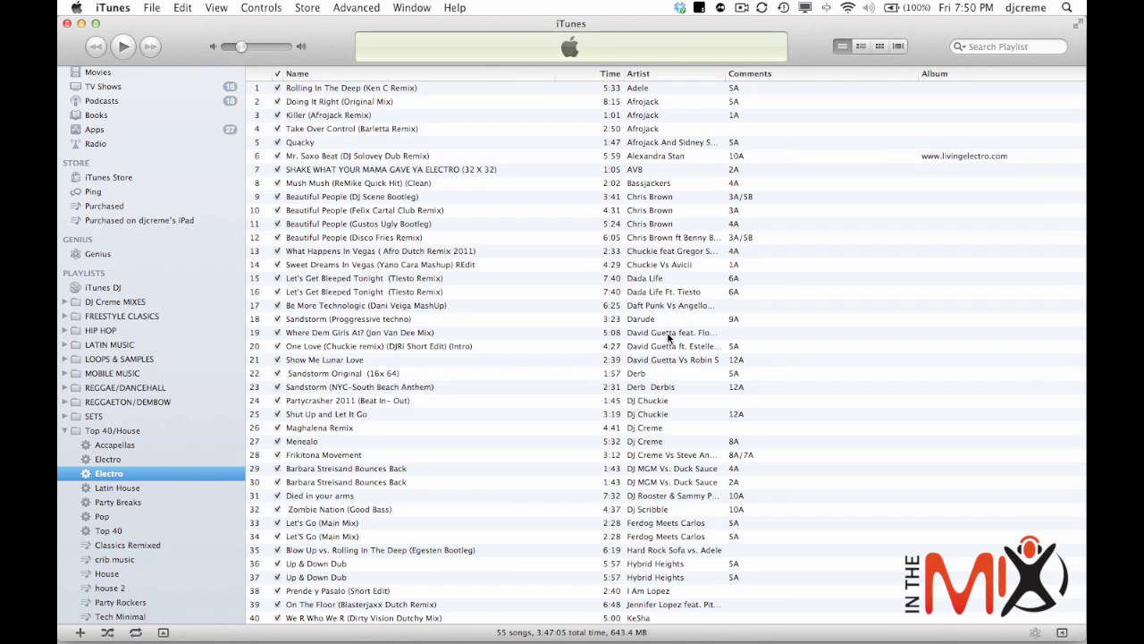
# - Look through the songs collected in the new Electro smart playlist
pyautogui.scroll(-5, 668, 333)
pyautogui.scroll(5, 670, 329)
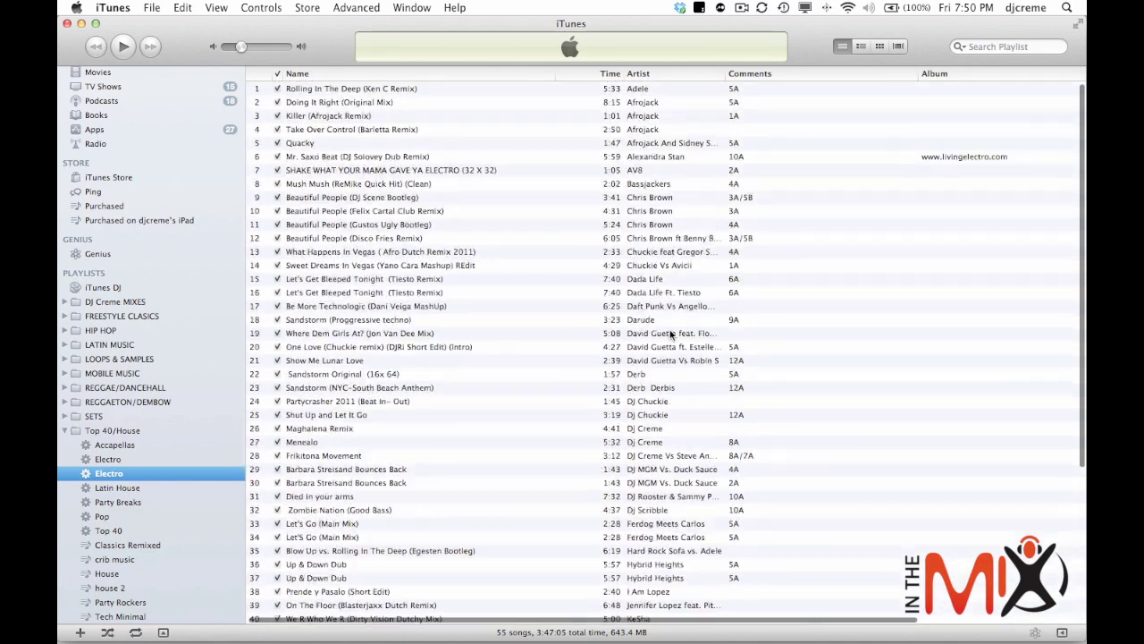
pyautogui.scroll(-5, 671, 334)
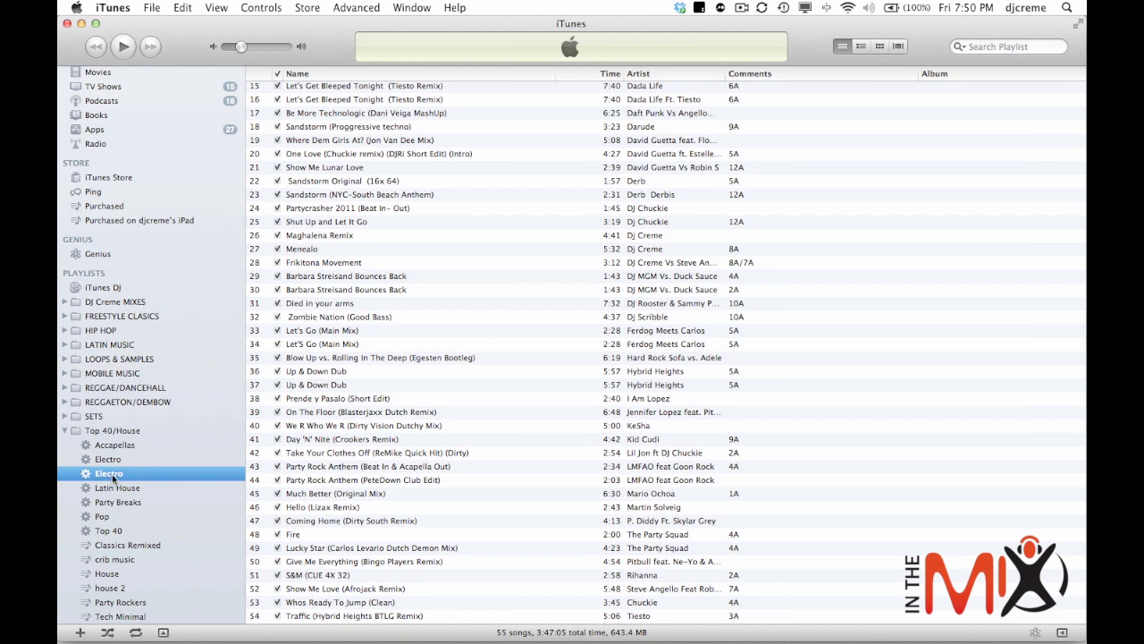
# - Expand the LATIN MUSIC folder and open the rules of its Aventura smart playlist
pyautogui.click(65, 344)
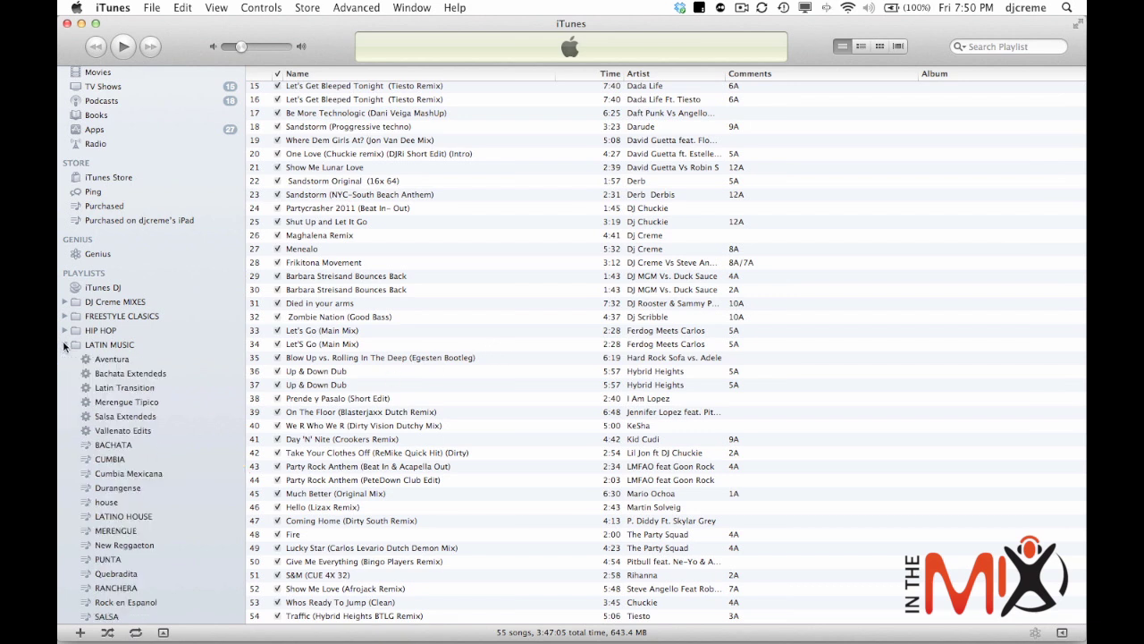
pyautogui.click(117, 361)
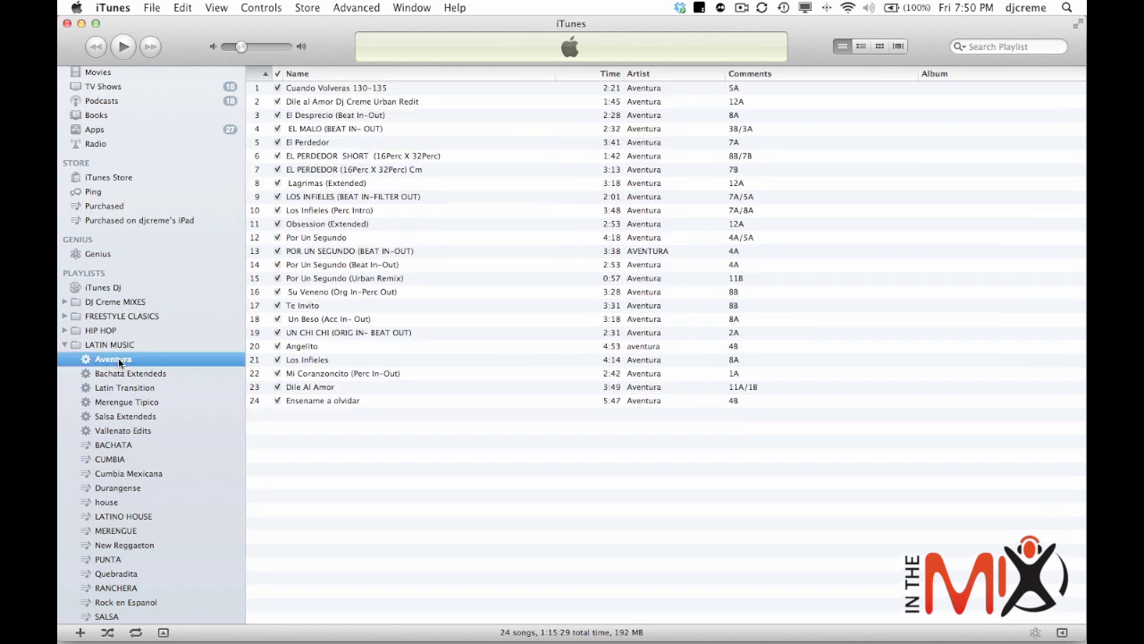
pyautogui.rightClick(119, 363)
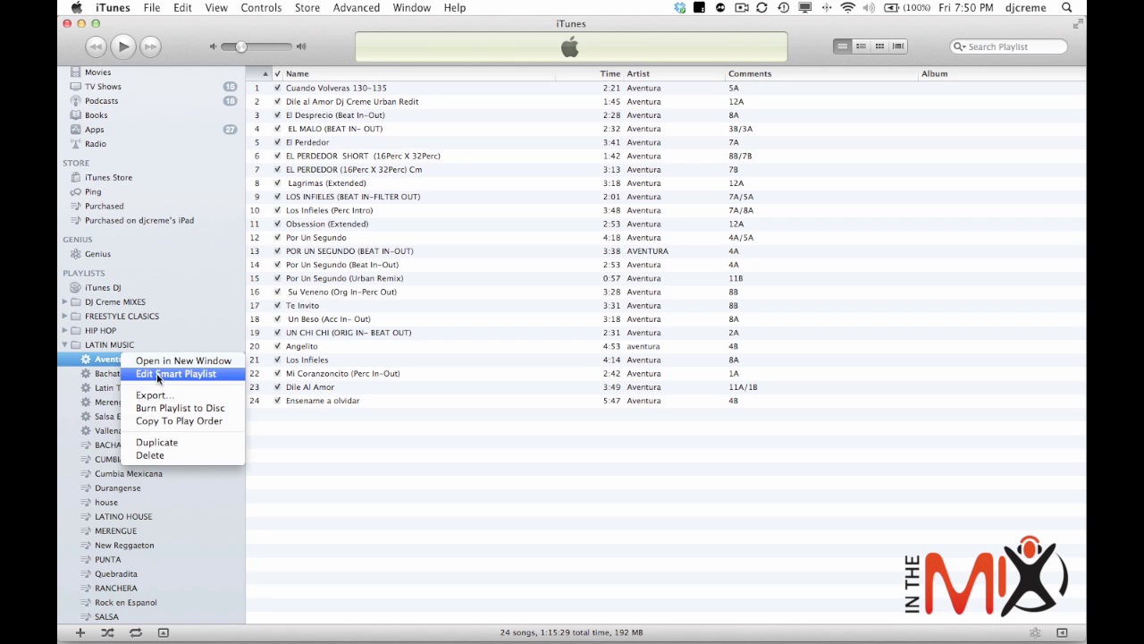
pyautogui.click(157, 372)
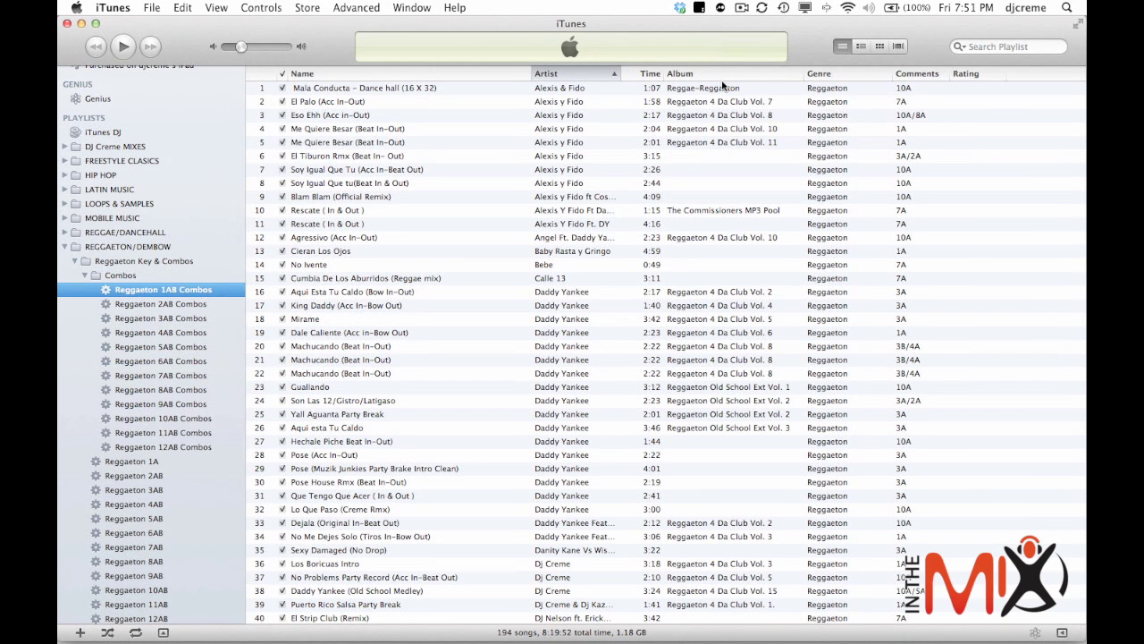
# - Examine the rules of the Reggaeton 1A smart playlist and close them without changes
pyautogui.click(152, 466)
pyautogui.rightClick(150, 467)
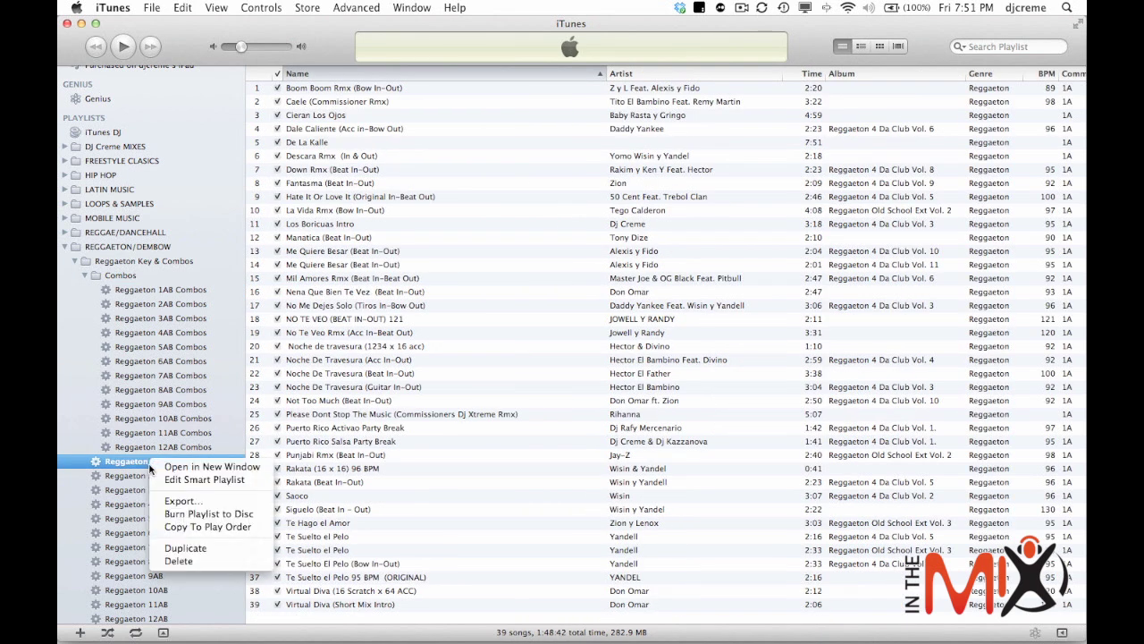
pyautogui.click(189, 479)
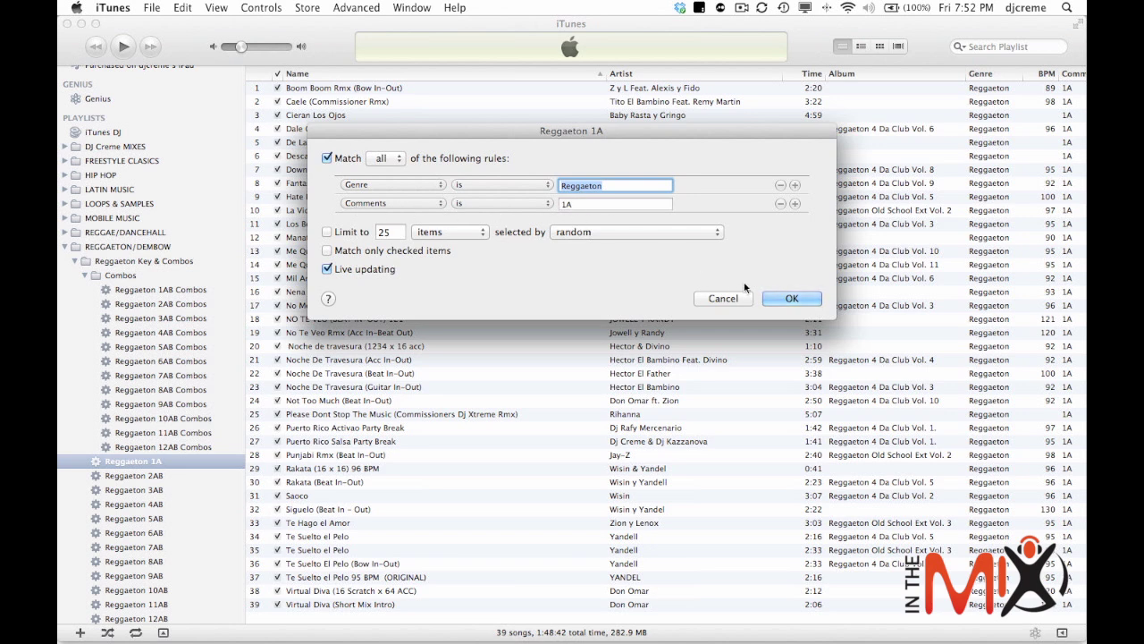
pyautogui.click(790, 298)
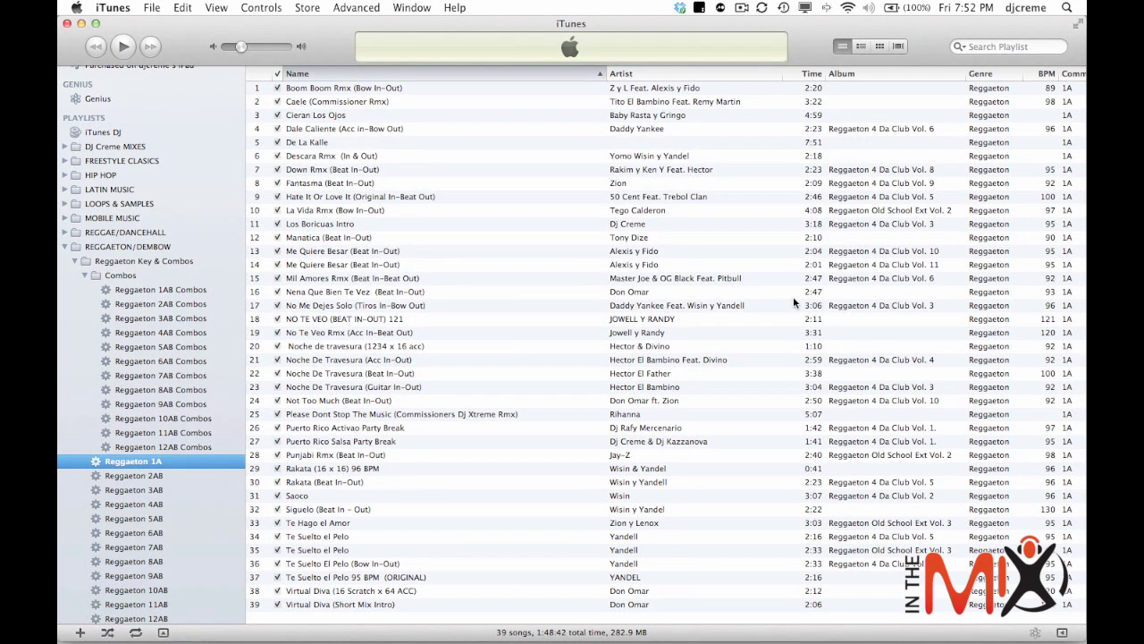
# - Browse the songs in the Reggaeton 2AB and Reggaeton 4AB smart playlists
pyautogui.click(953, 337)
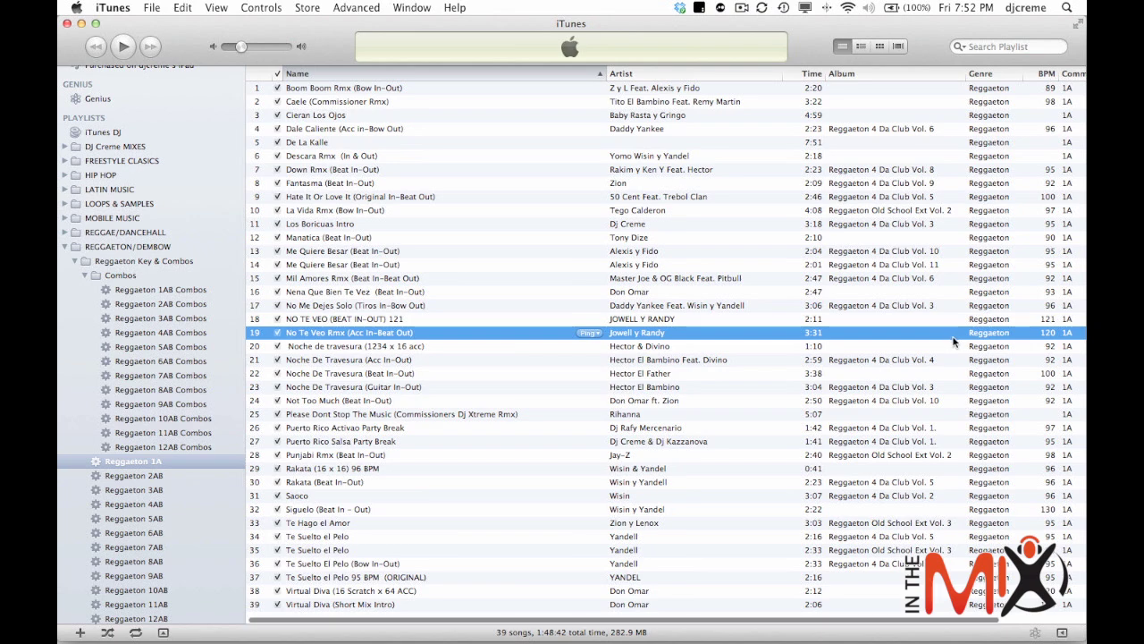
pyautogui.click(150, 490)
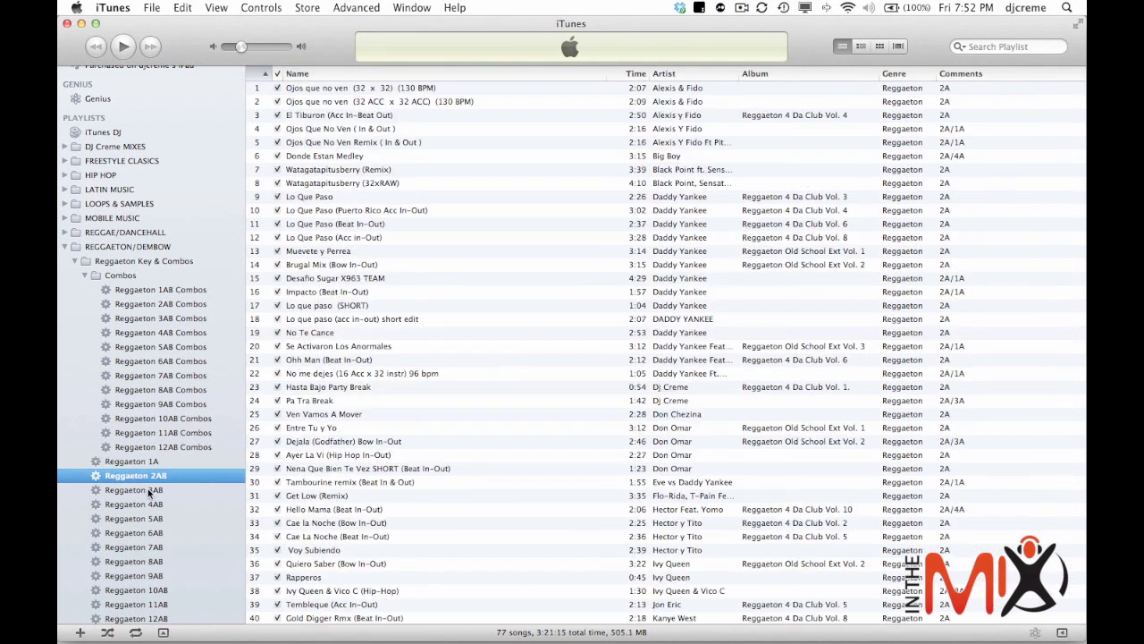
pyautogui.click(150, 504)
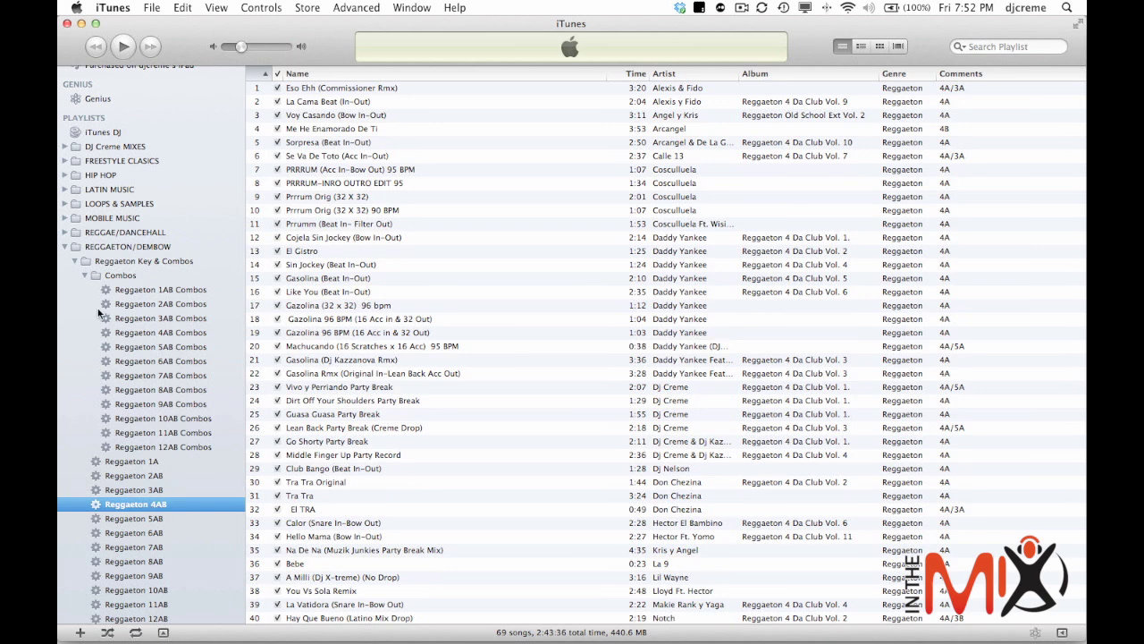
# - Collapse the REGGAETON/DEMBOW folder and show the House playlist in the Top 40/House folder
pyautogui.click(64, 247)
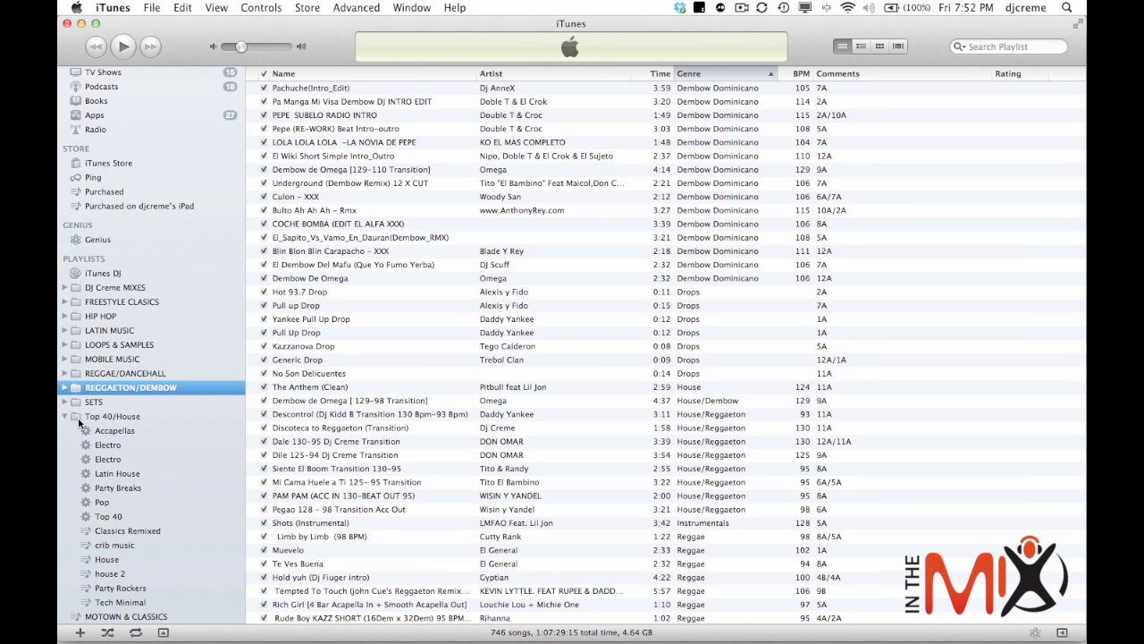
pyautogui.click(109, 562)
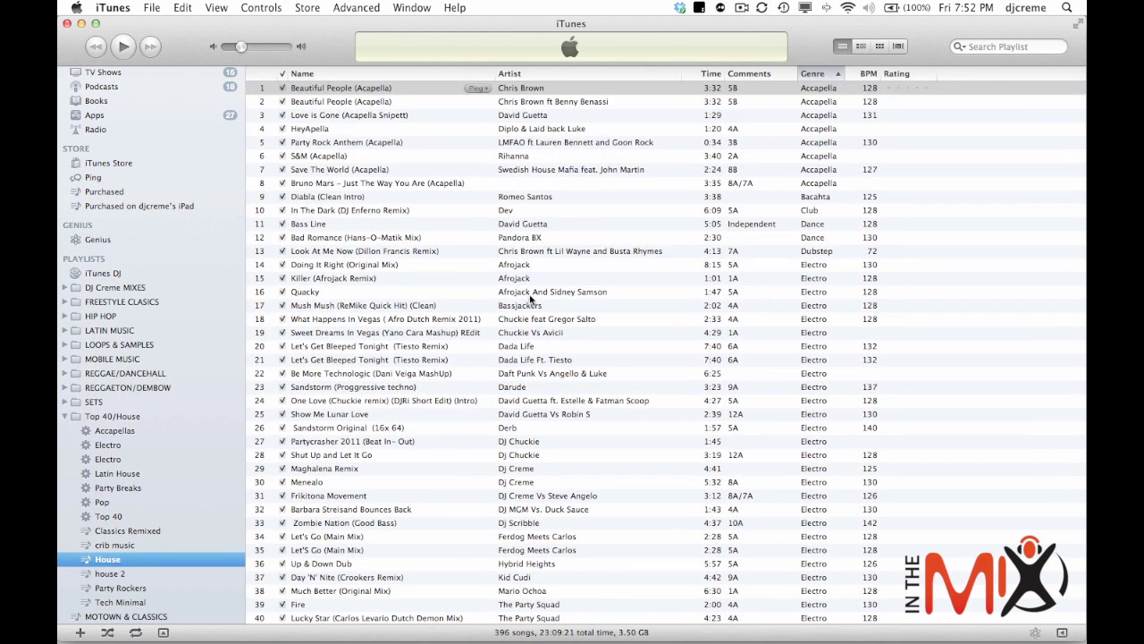